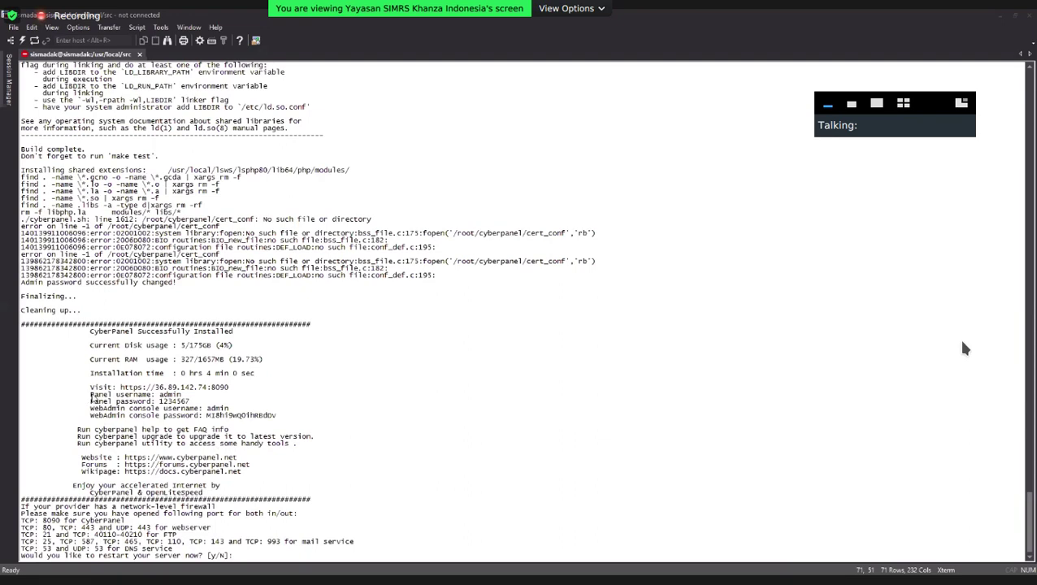
Copy the panel's Visit URL and username/password lines from the MobaXterm installation summary.
{"action": "left_click_drag", "start_coordinate": [89, 395], "coordinate": [161, 401]}
{"action": "left_click", "coordinate": [161, 398]}
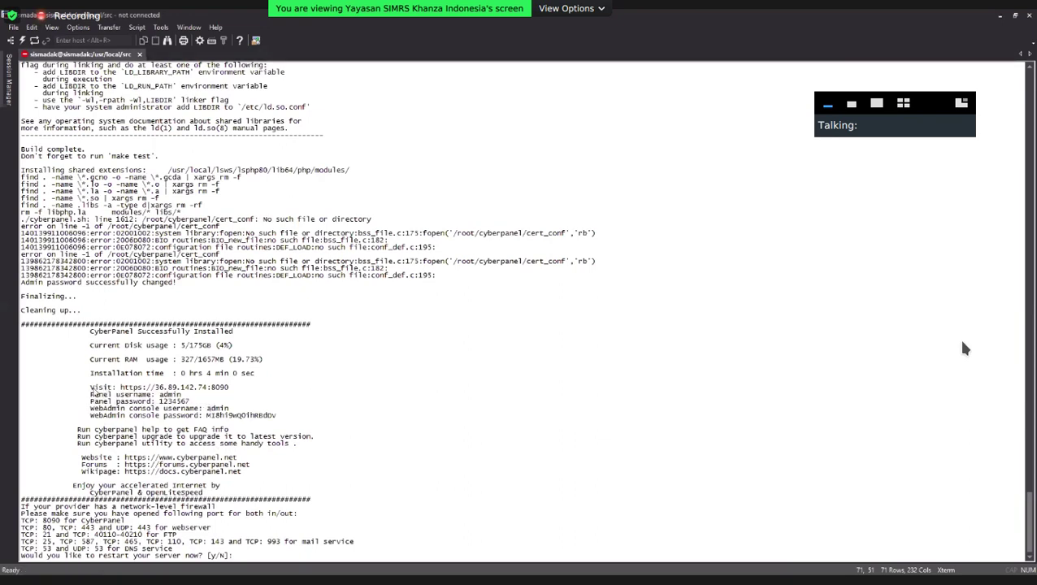
{"action": "left_click_drag", "start_coordinate": [86, 389], "coordinate": [160, 389]}
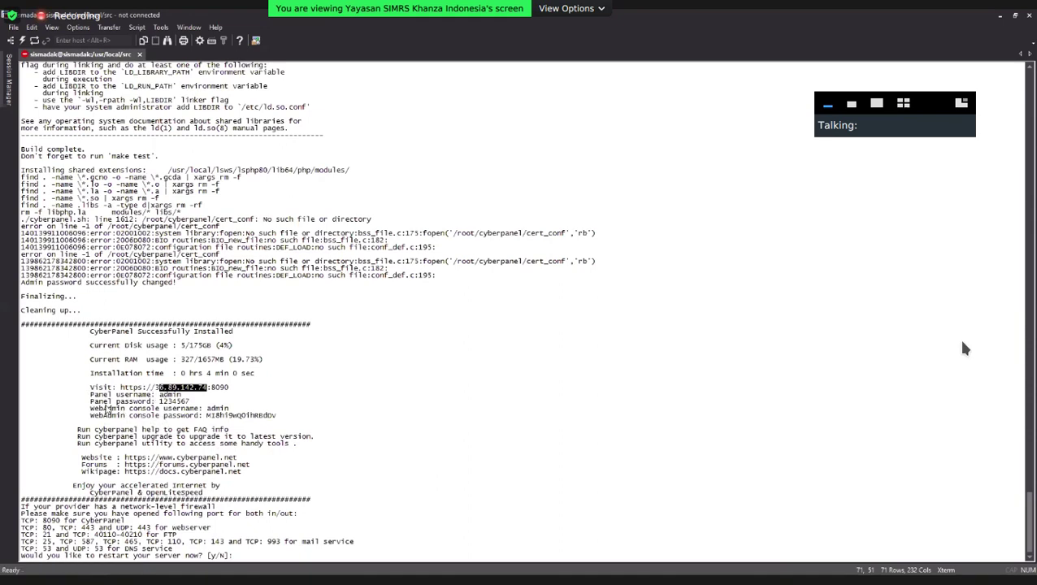
{"action": "left_click", "coordinate": [108, 407]}
{"action": "left_click_drag", "start_coordinate": [86, 401], "coordinate": [21, 395]}
{"action": "left_click", "coordinate": [108, 404]}
{"action": "left_click", "coordinate": [279, 417]}
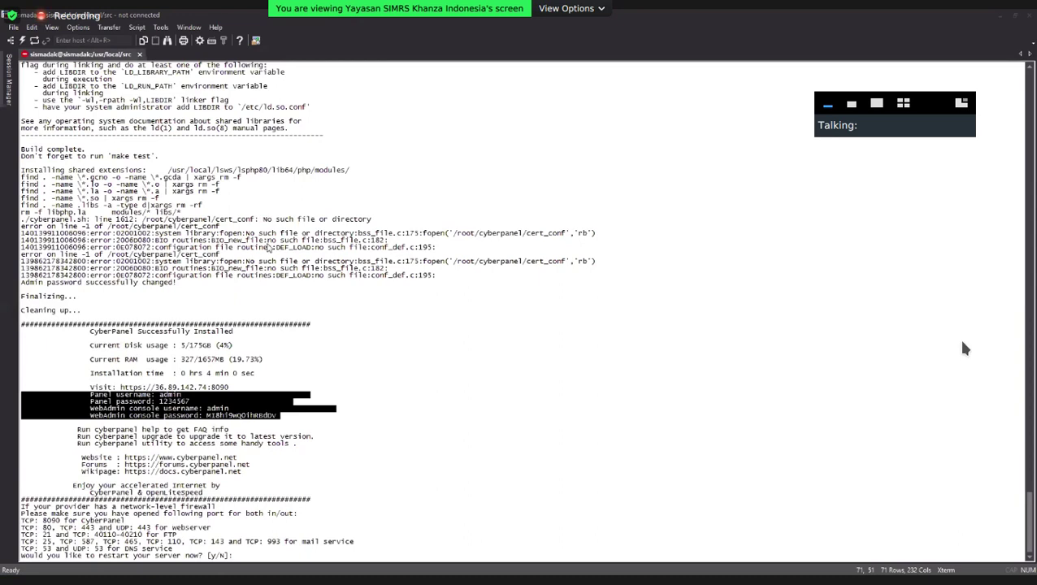
{"action": "left_click", "coordinate": [278, 508]}
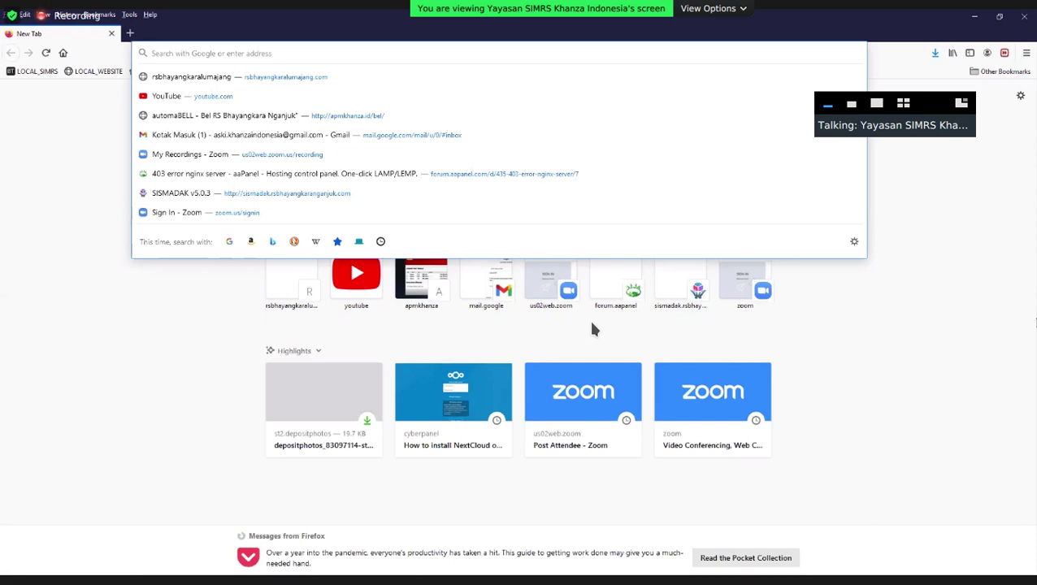
Load 192.168.3.204:8090 in Firefox and accept the self-signed certificate risk.
{"action": "type", "text": "19."}
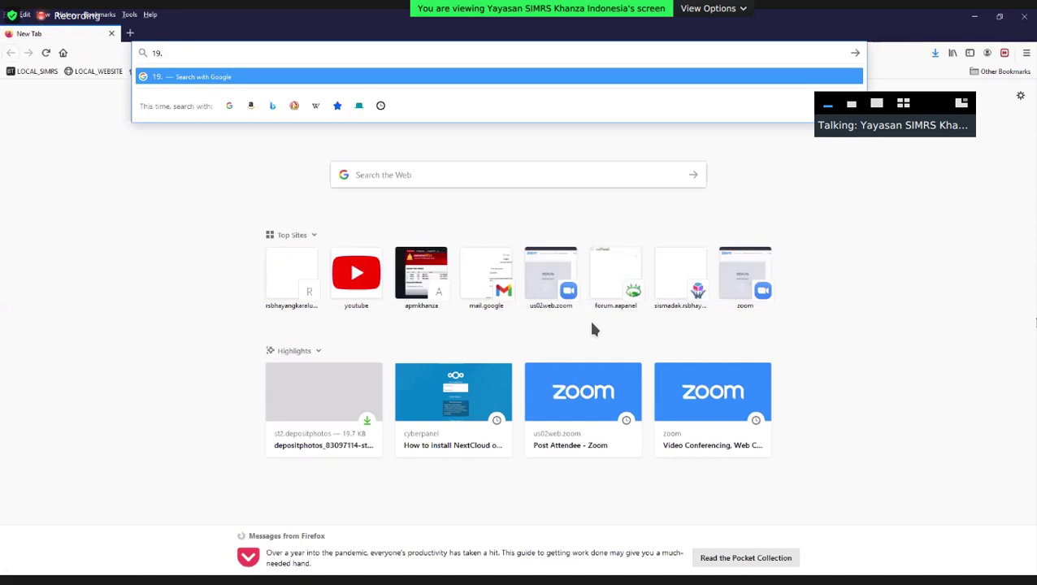
{"action": "type", "text": "2.168.3.204"}
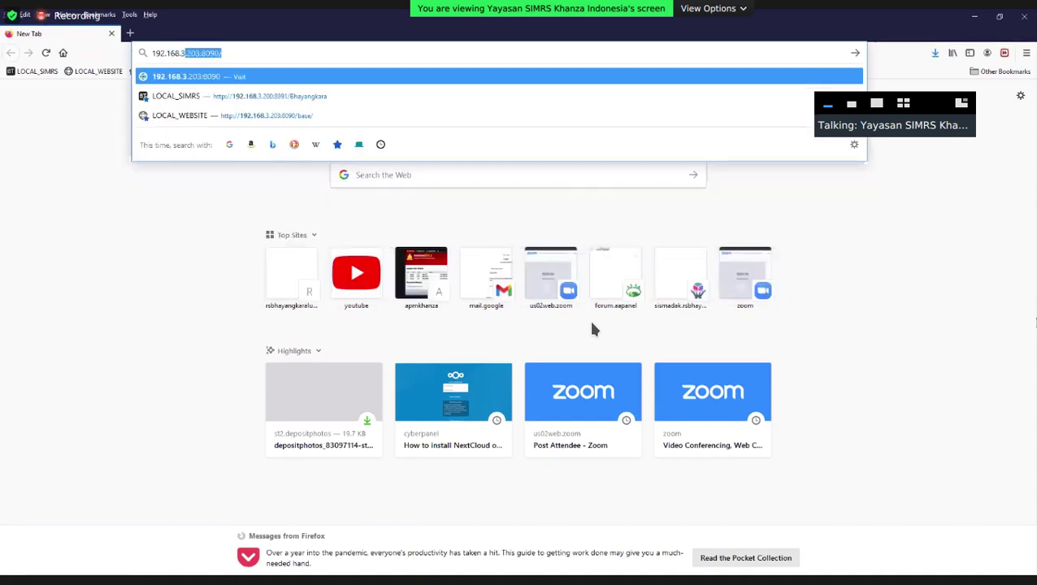
{"action": "type", "text": ":"}
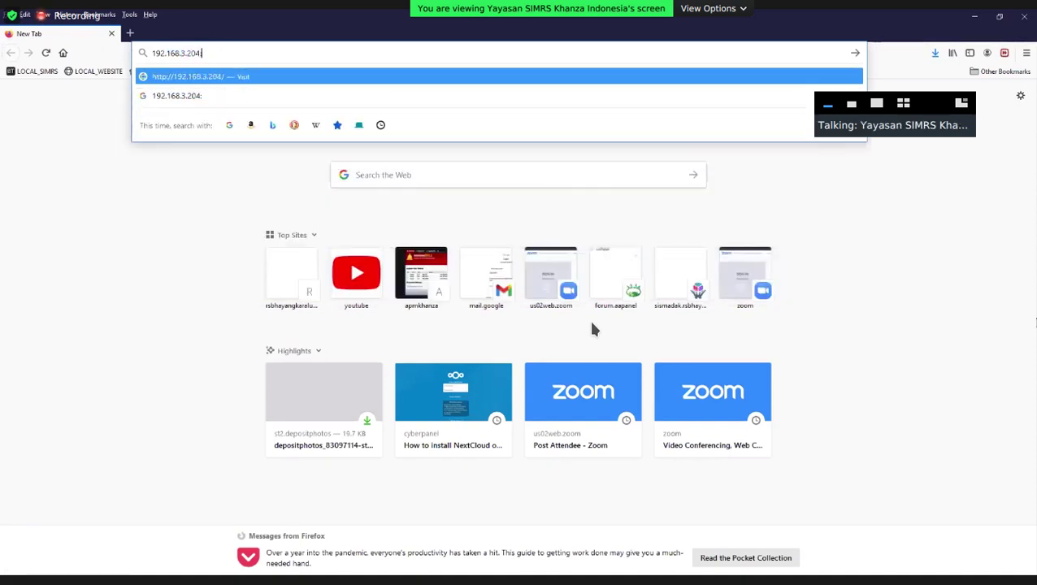
{"action": "type", "text": "8090"}
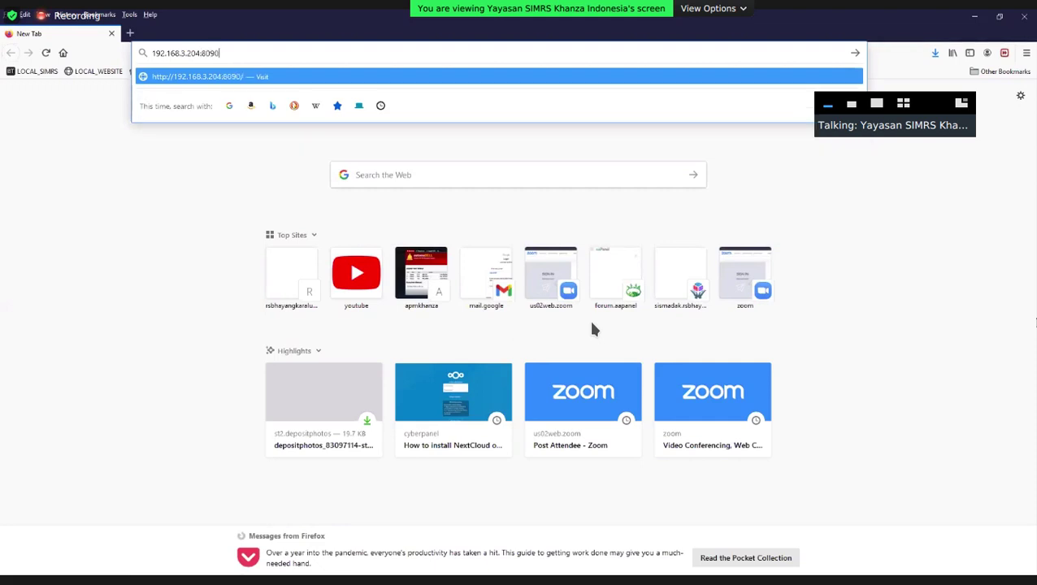
{"action": "key", "text": "Return"}
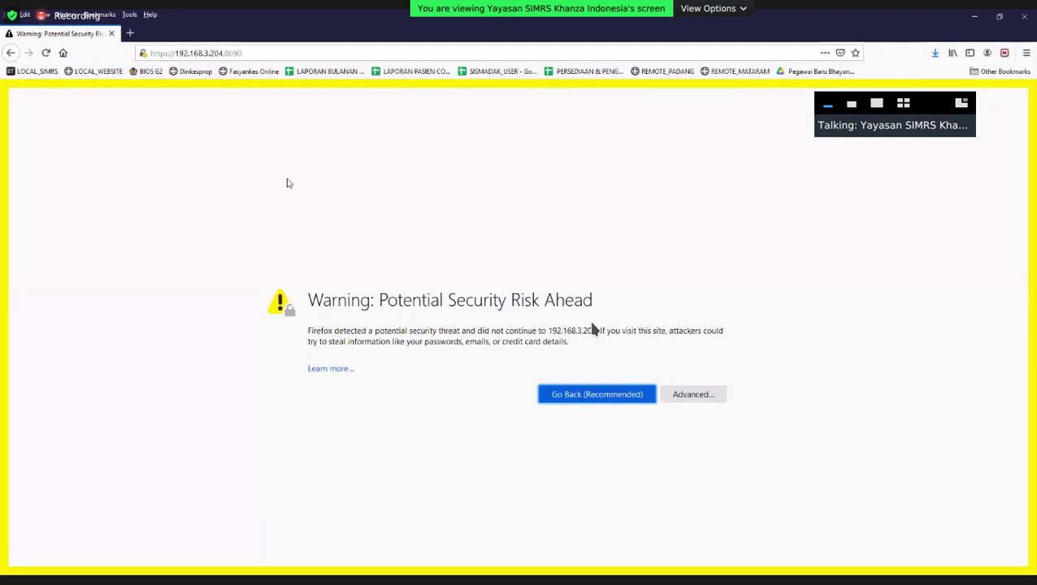
{"action": "left_click", "coordinate": [693, 396]}
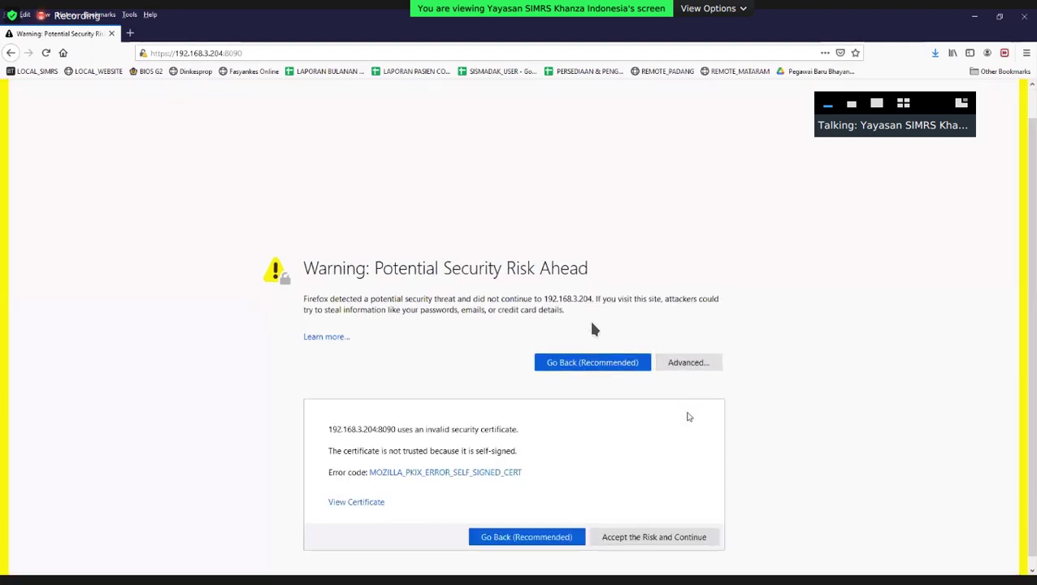
{"action": "left_click", "coordinate": [651, 530]}
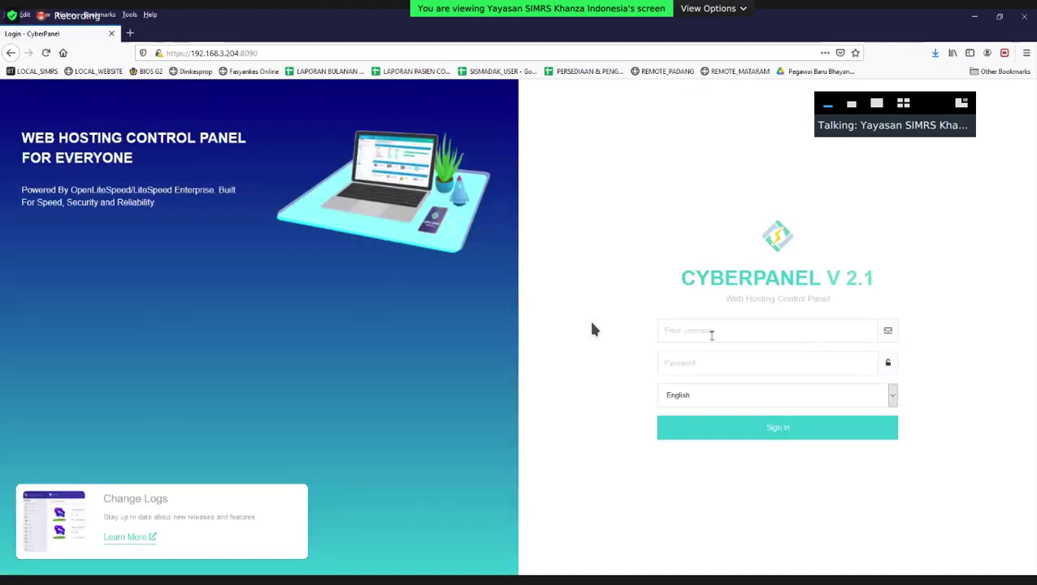
Sign in as admin with the admin password and decline Firefox's offer to save the login.
{"action": "left_click", "coordinate": [699, 333]}
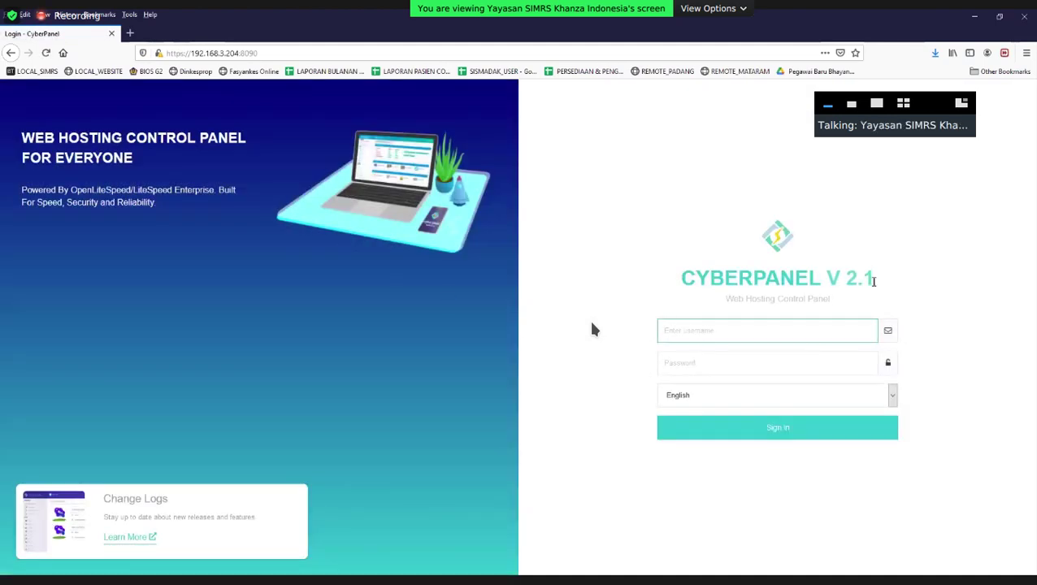
{"action": "left_click_drag", "start_coordinate": [873, 280], "coordinate": [650, 286]}
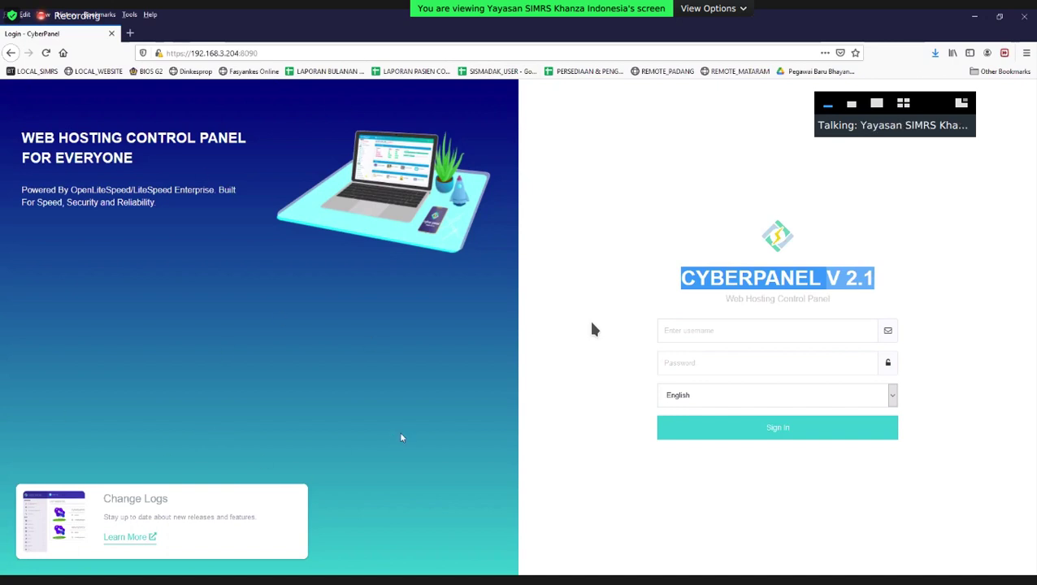
{"action": "left_click", "coordinate": [724, 323]}
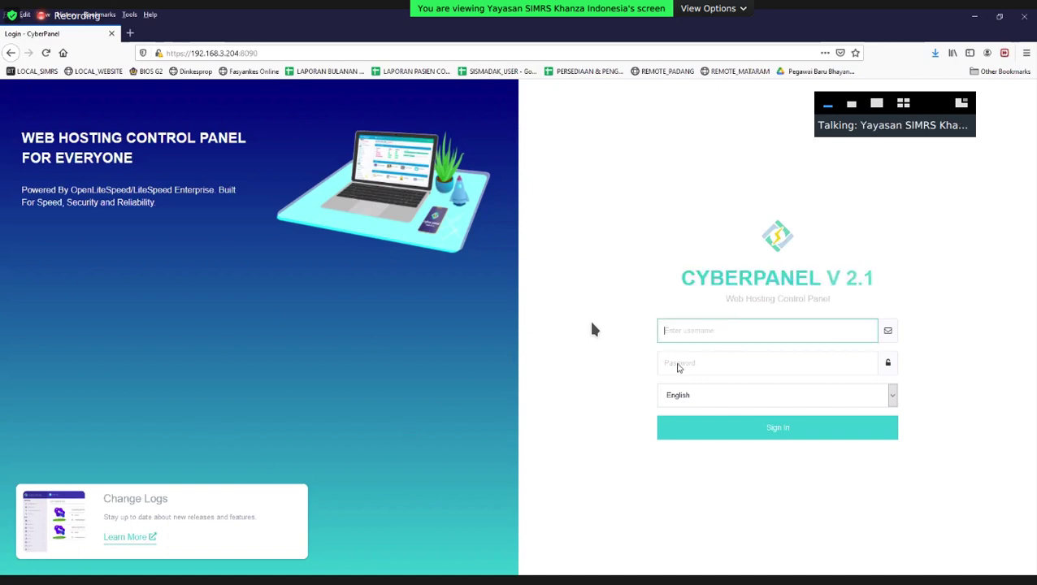
{"action": "type", "text": "admin"}
{"action": "key", "text": "Tab"}
{"action": "type", "text": "123"}
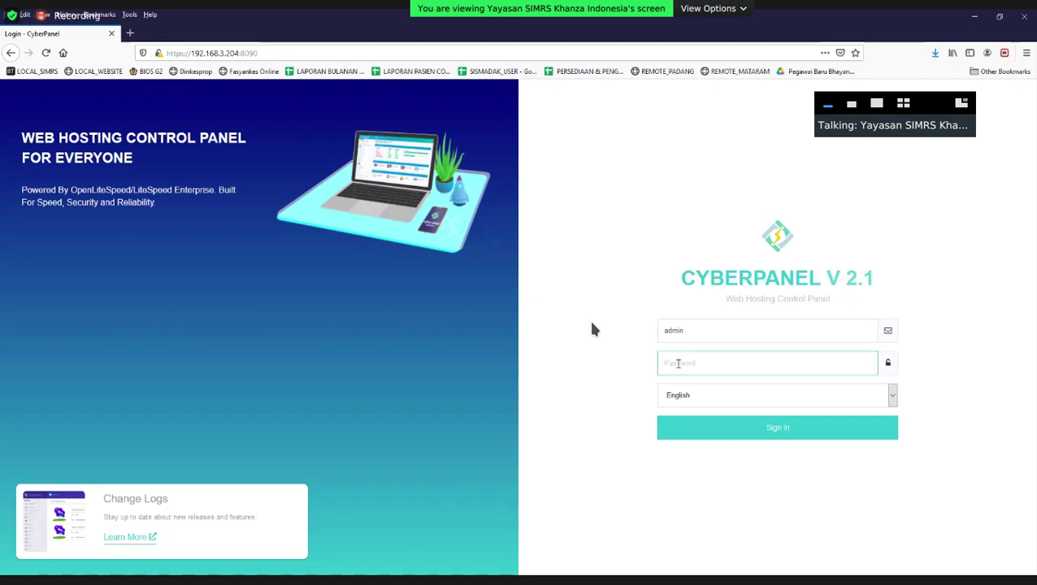
{"action": "type", "text": "45678"}
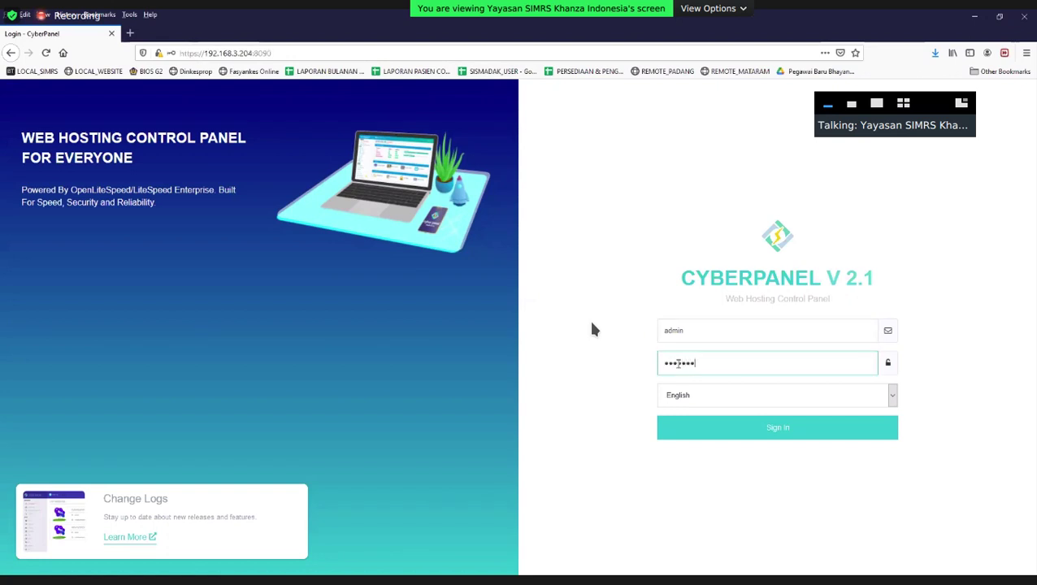
{"action": "key", "text": "Return"}
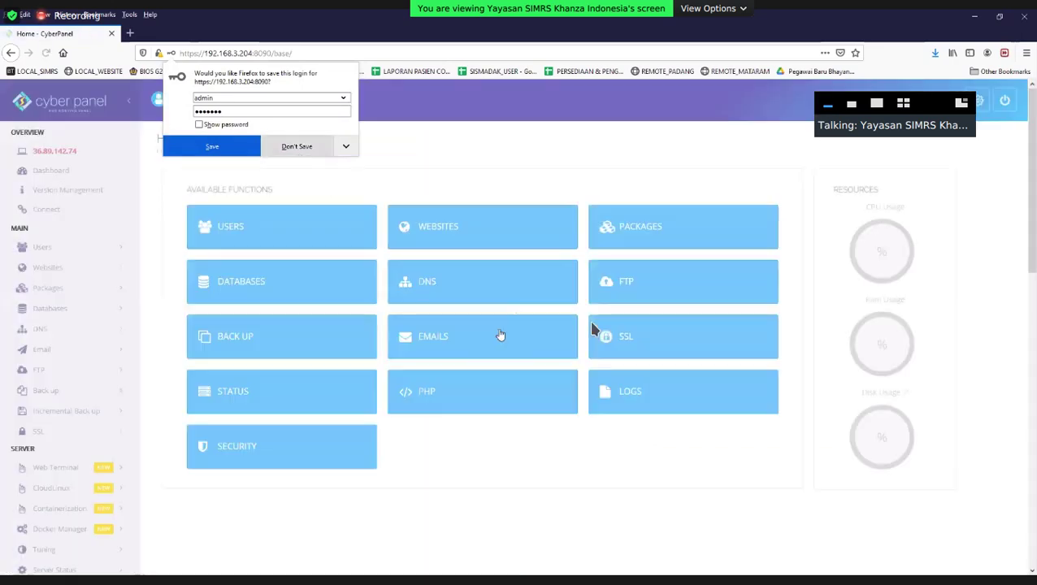
{"action": "left_click", "coordinate": [521, 342]}
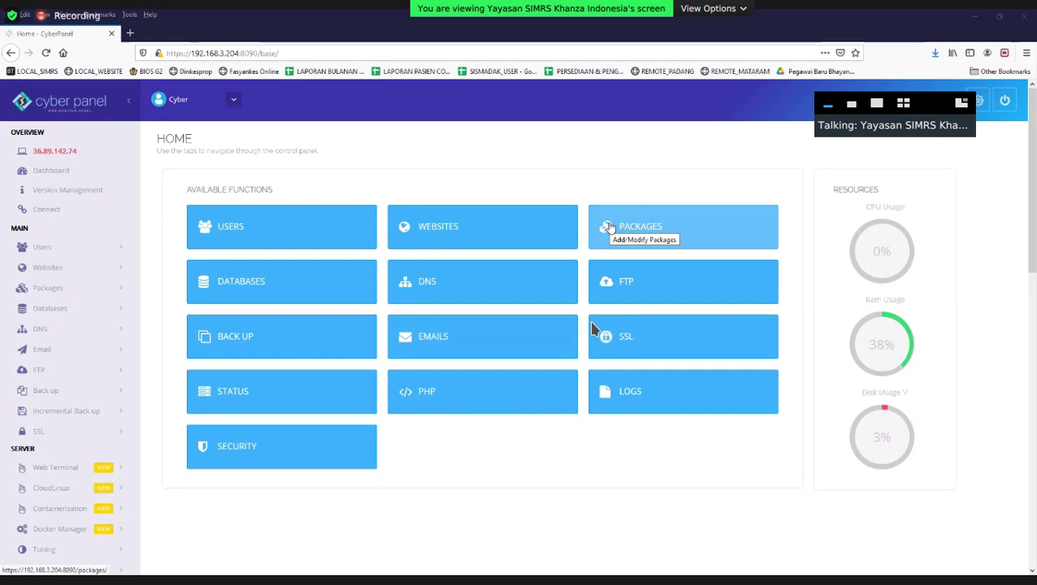
Open the Modify User page and load the admin account's details.
{"action": "left_click", "coordinate": [234, 99]}
{"action": "left_click", "coordinate": [231, 147]}
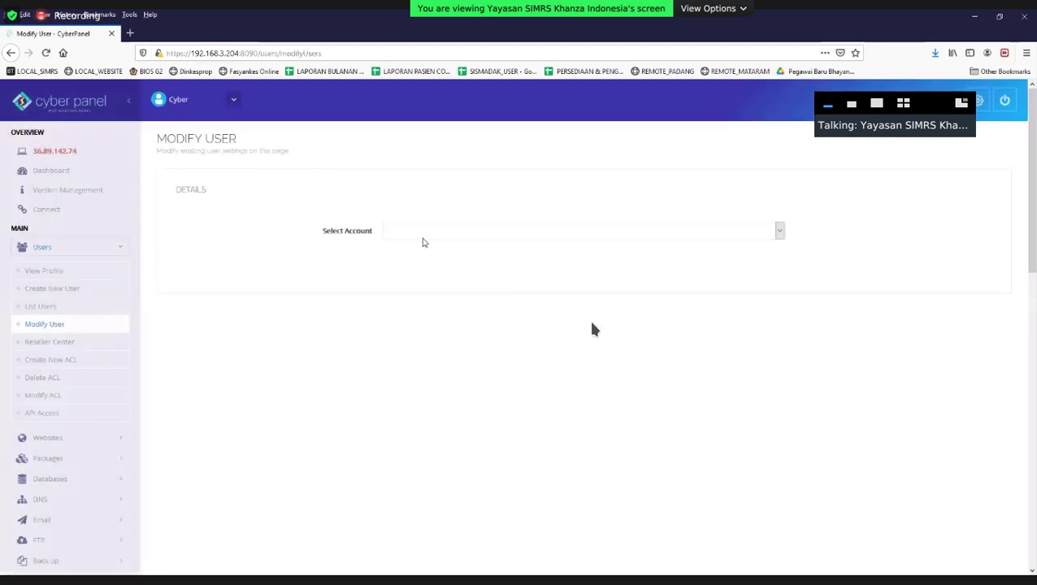
{"action": "left_click", "coordinate": [422, 234]}
{"action": "left_click", "coordinate": [421, 258]}
{"action": "double_click", "coordinate": [416, 271]}
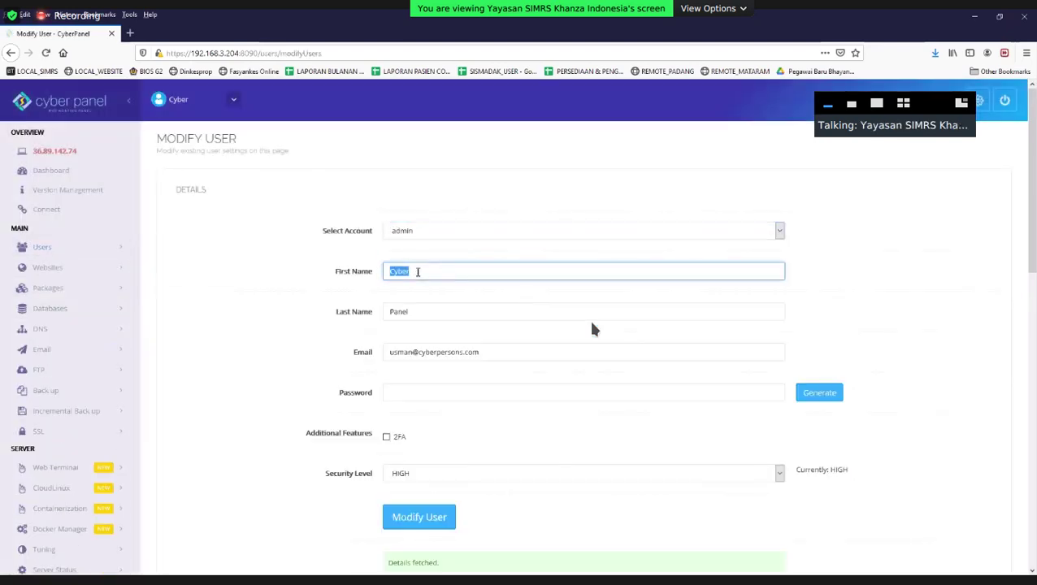
Set first name Cyber and last name SimkesKhanza, then expand the Databases and DNS menus.
{"action": "type", "text": "Cyber"}
{"action": "key", "text": "Tab"}
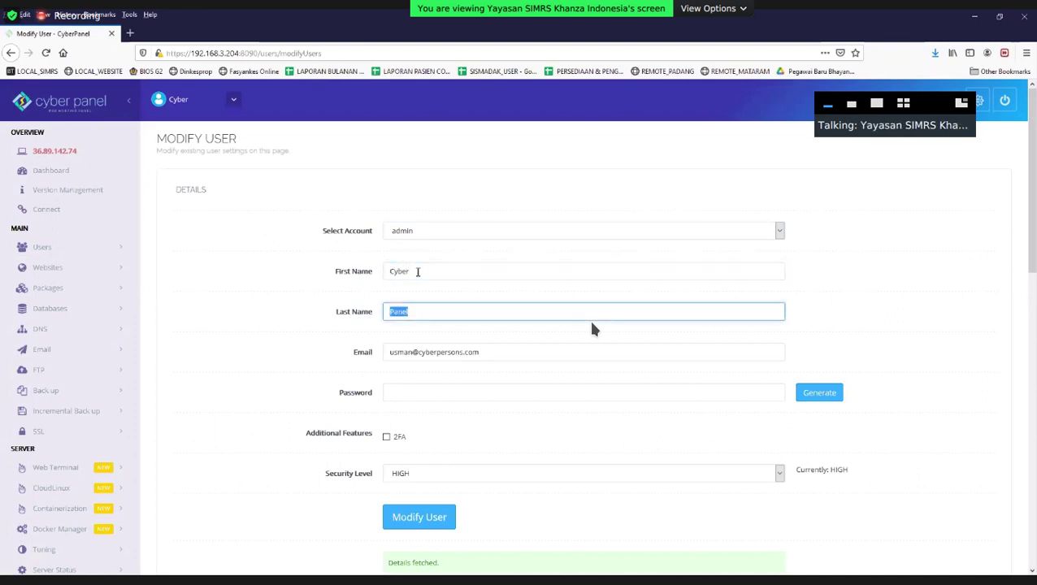
{"action": "type", "text": "SIM"}
{"action": "type", "text": "imkes"}
{"action": "key", "text": "BackSpace"}
{"action": "key", "text": "BackSpace"}
{"action": "key", "text": "BackSpace"}
{"action": "key", "text": "BackSpace"}
{"action": "key", "text": "BackSpace"}
{"action": "type", "text": "imkesKhanza"}
{"action": "scroll", "coordinate": [439, 390], "scroll_direction": "down", "scroll_amount": 2}
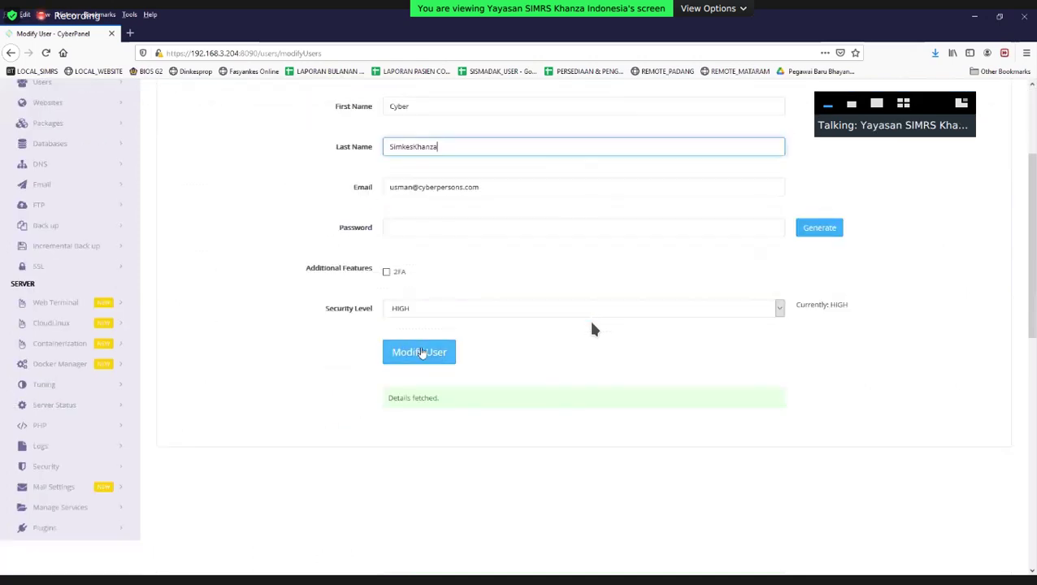
{"action": "scroll", "coordinate": [177, 113], "scroll_direction": "up", "scroll_amount": 2}
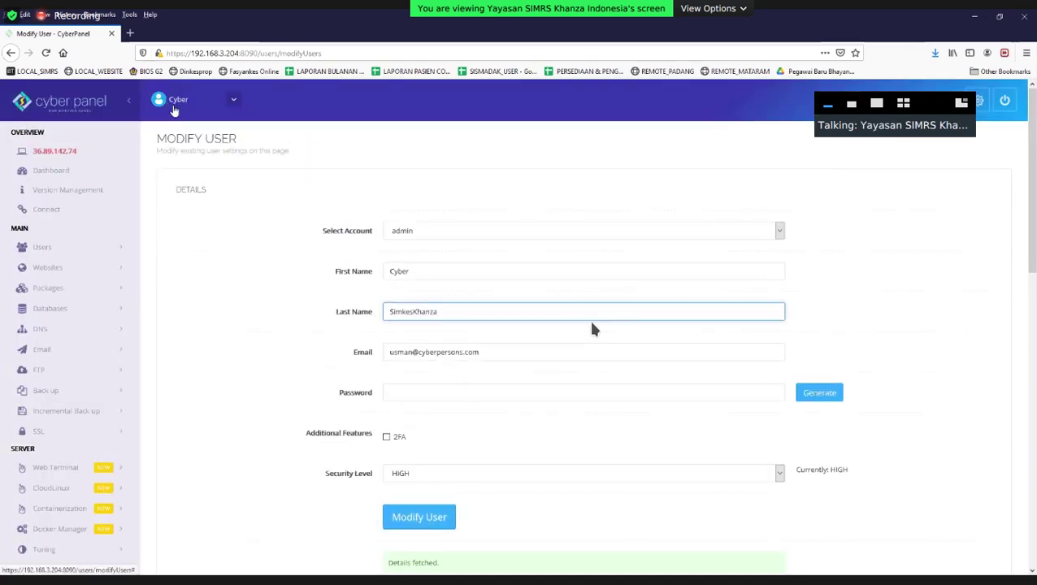
{"action": "left_click", "coordinate": [390, 396]}
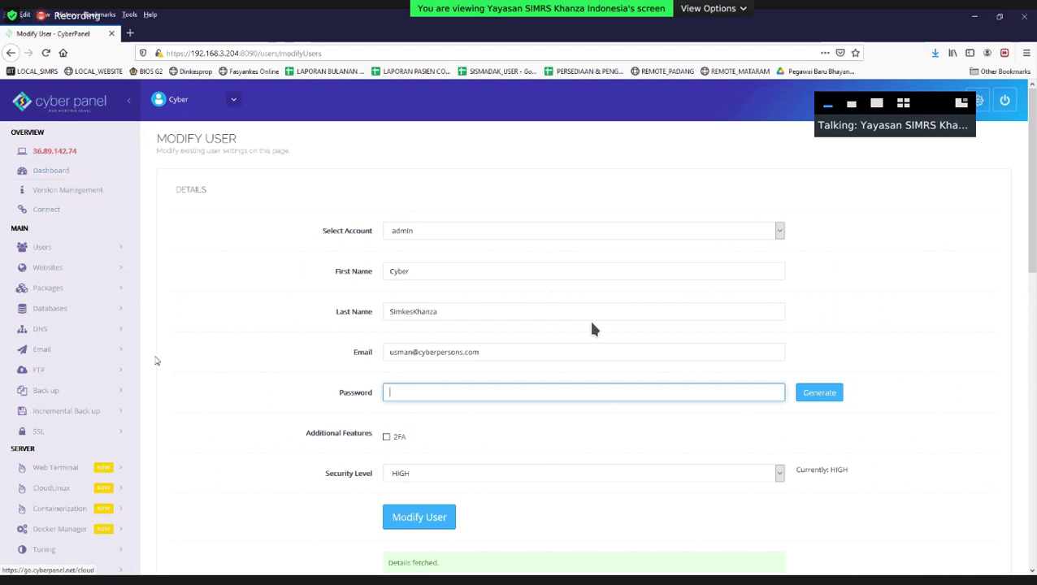
{"action": "left_click", "coordinate": [83, 314]}
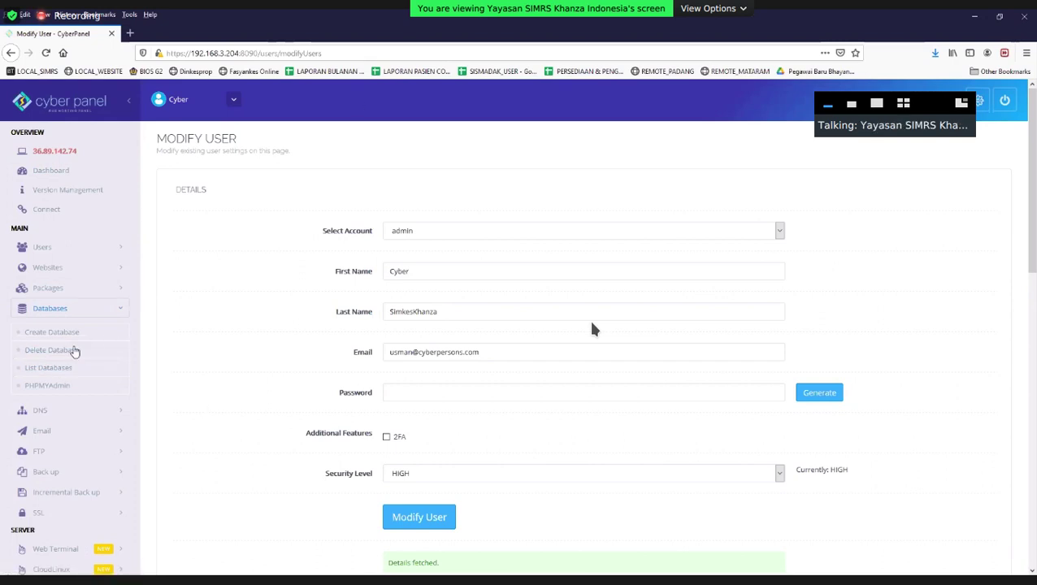
{"action": "left_click", "coordinate": [98, 412]}
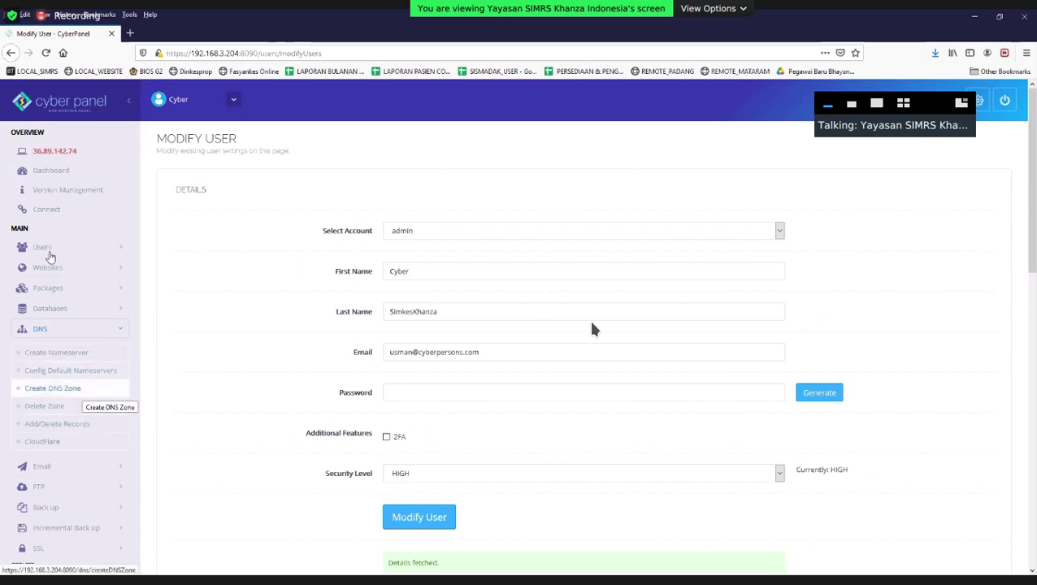
{"action": "left_click", "coordinate": [81, 352]}
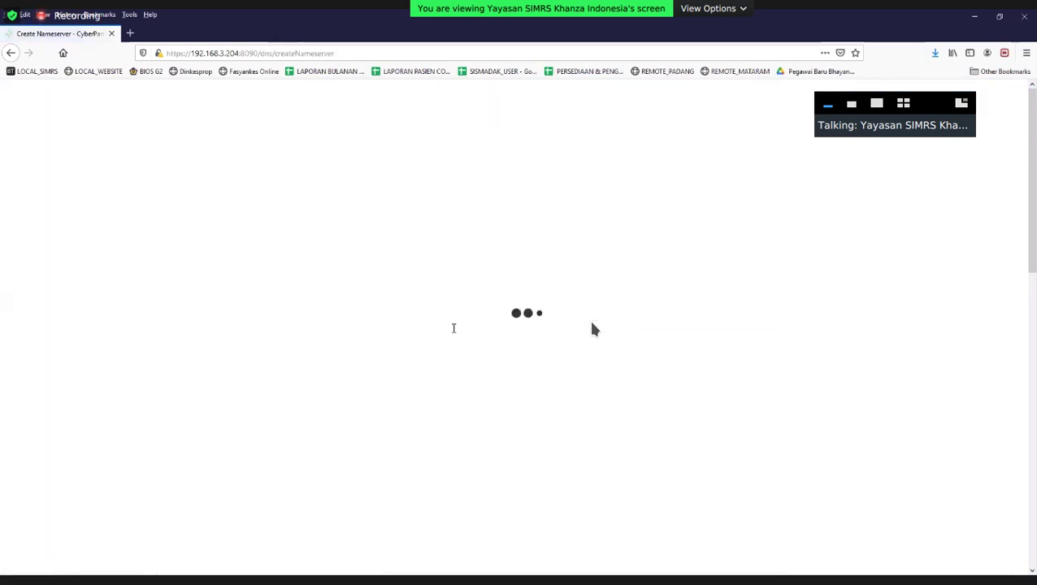
{"action": "left_click", "coordinate": [435, 230]}
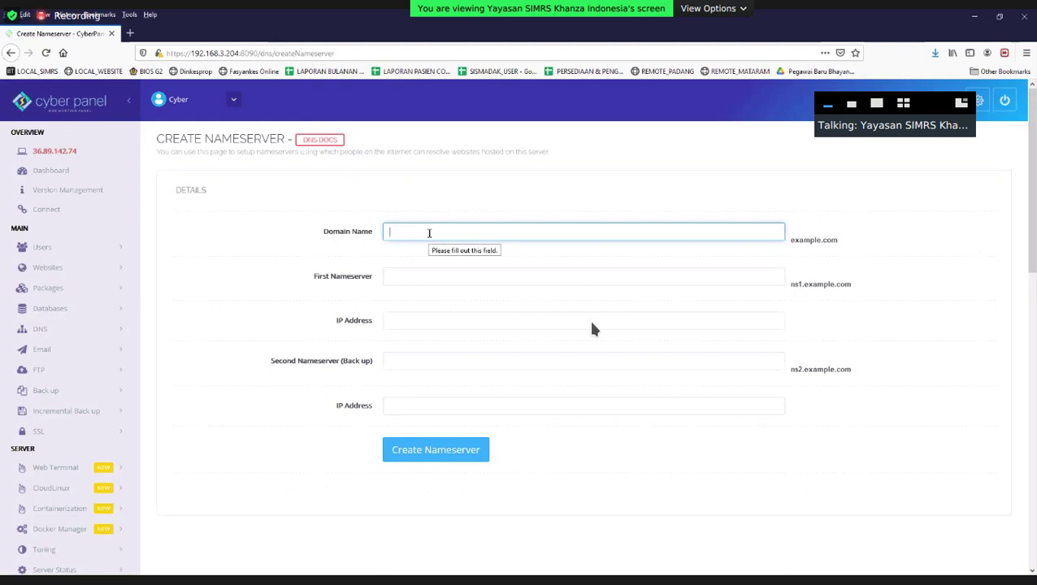
{"action": "left_click", "coordinate": [122, 328]}
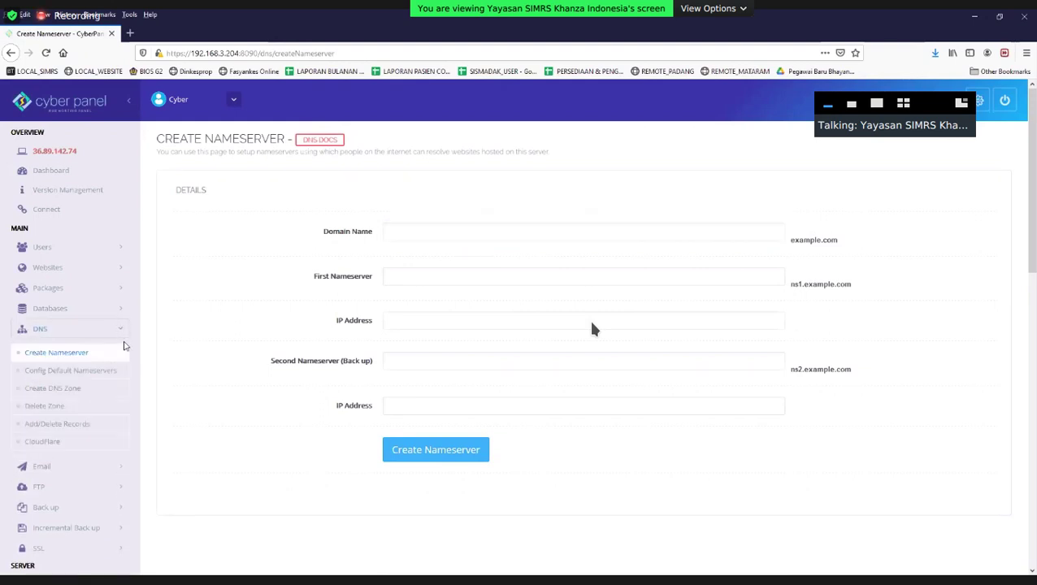
{"action": "left_click", "coordinate": [436, 234]}
{"action": "left_click", "coordinate": [435, 275]}
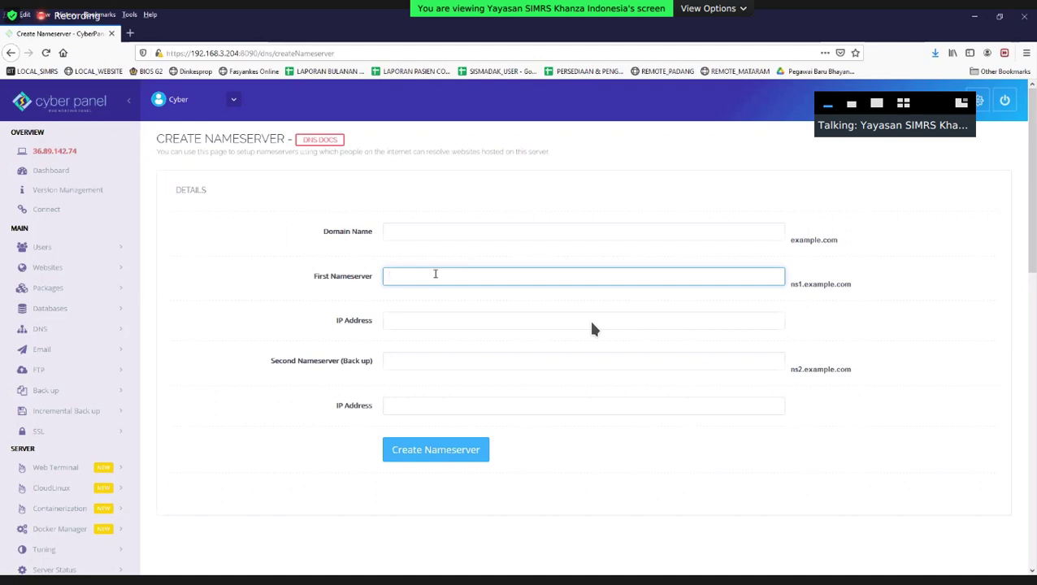
{"action": "left_click", "coordinate": [102, 334]}
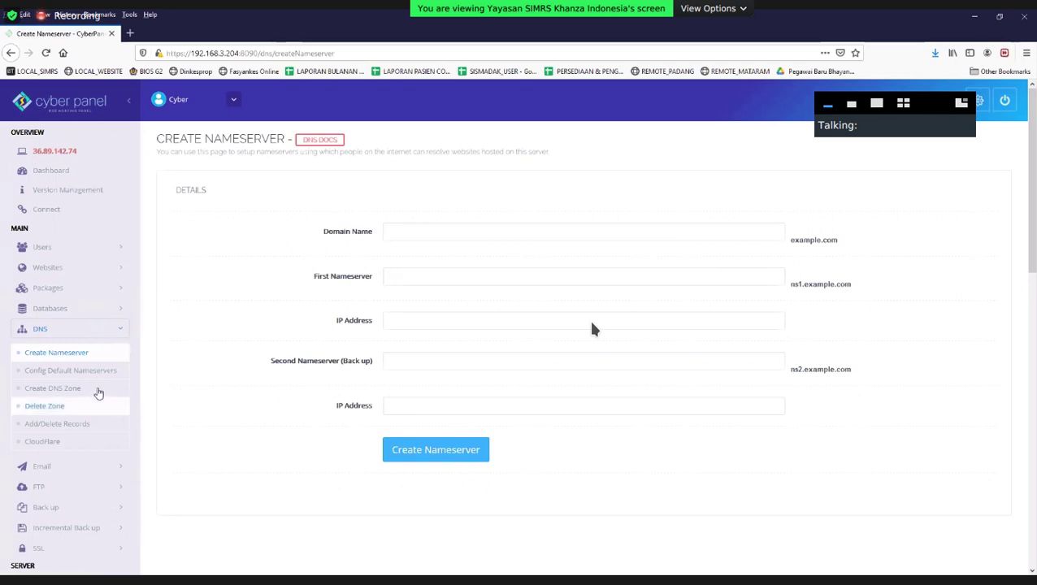
Check the available package and owner choices on the Create Website page.
{"action": "left_click", "coordinate": [76, 275]}
{"action": "left_click", "coordinate": [81, 294]}
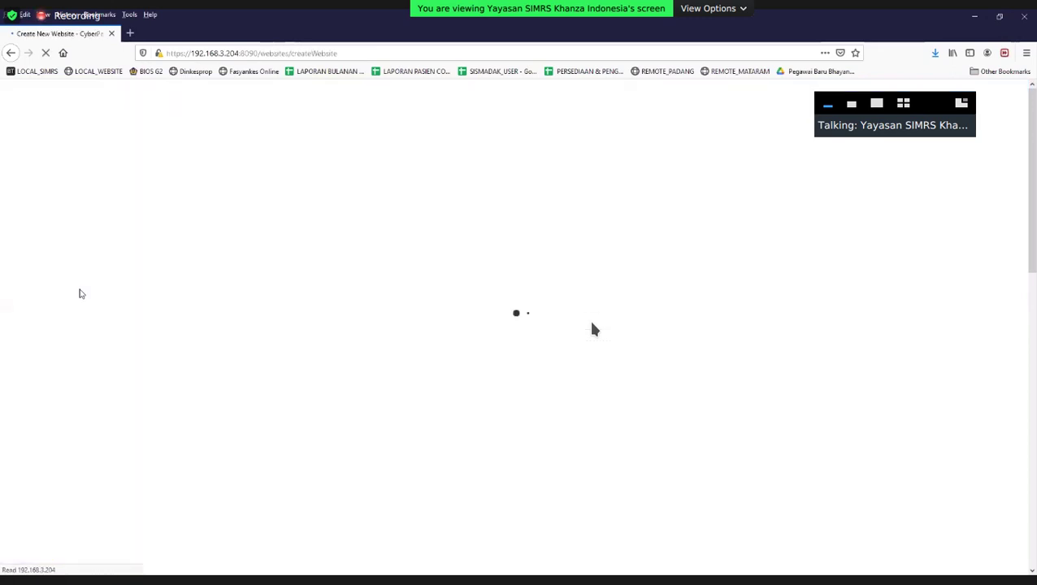
{"action": "left_click", "coordinate": [443, 235]}
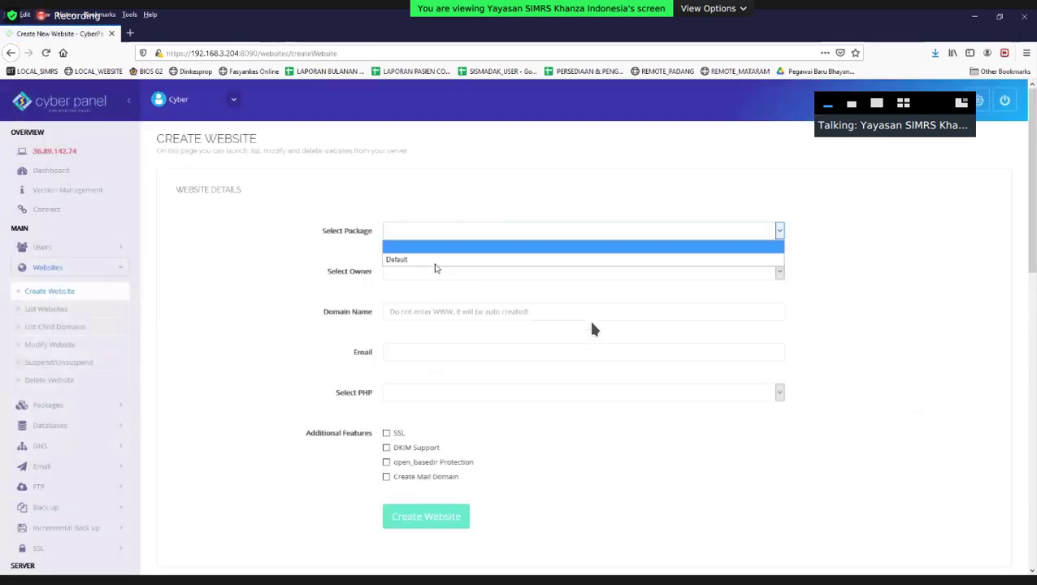
{"action": "left_click", "coordinate": [435, 260]}
{"action": "left_click", "coordinate": [426, 271]}
{"action": "left_click", "coordinate": [276, 258]}
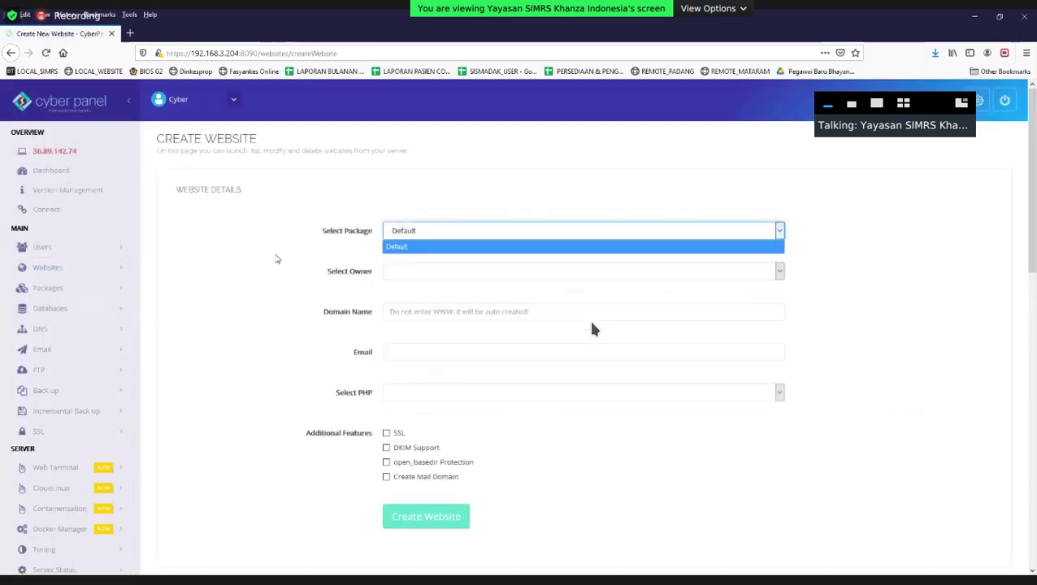
Start a new package on the Create Package page named nextcloud.
{"action": "left_click", "coordinate": [82, 291]}
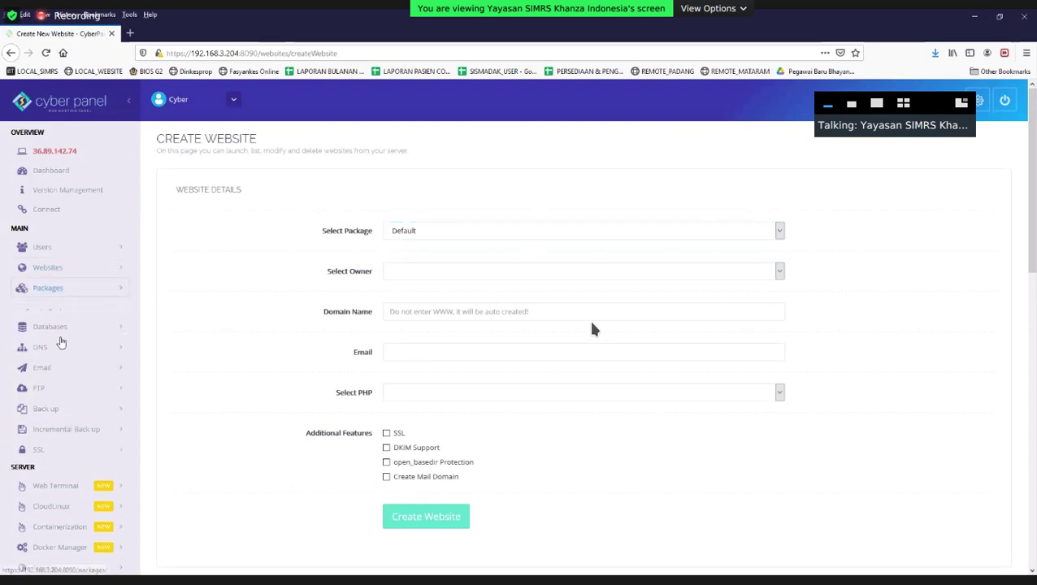
{"action": "left_click", "coordinate": [67, 313]}
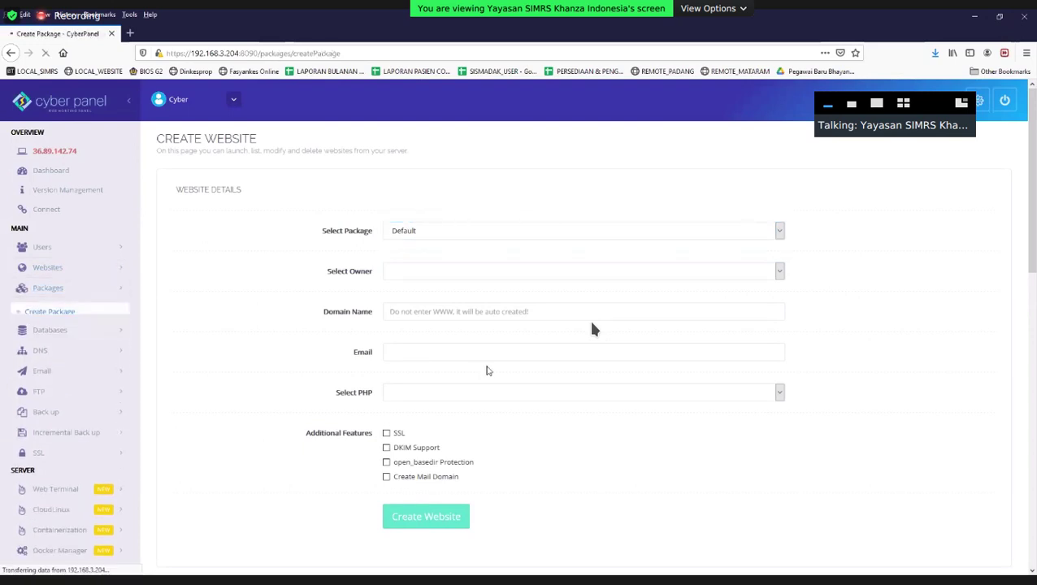
{"action": "left_click", "coordinate": [413, 232]}
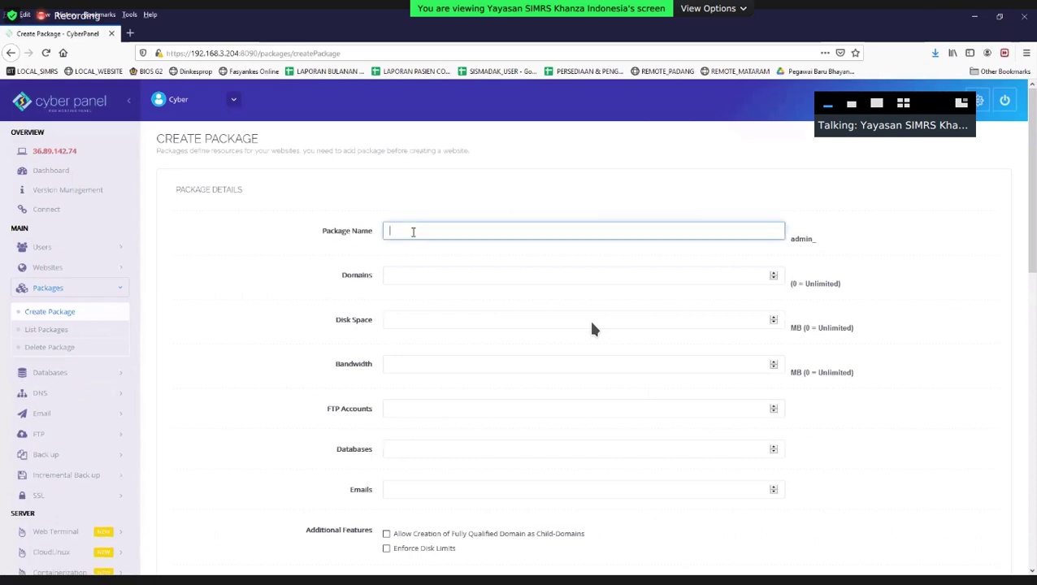
{"action": "type", "text": "c"}
{"action": "key", "text": "BackSpace"}
{"action": "type", "text": "n"}
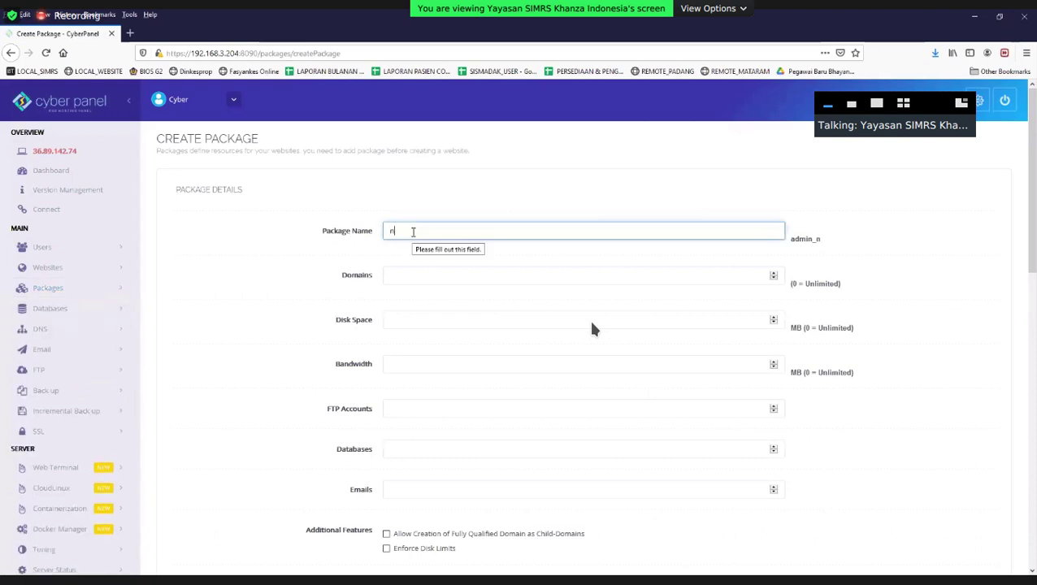
{"action": "type", "text": "extcloud"}
{"action": "left_click", "coordinate": [465, 275]}
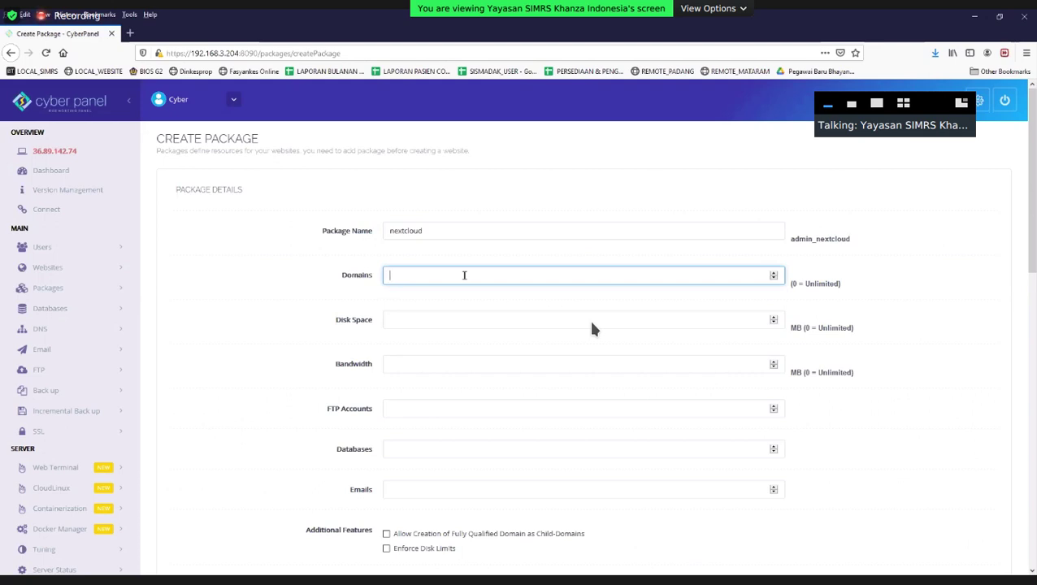
Set the Domains, Disk Space, Bandwidth, FTP, Databases and Emails limits all to 0.
{"action": "type", "text": "0"}
{"action": "key", "text": "Tab"}
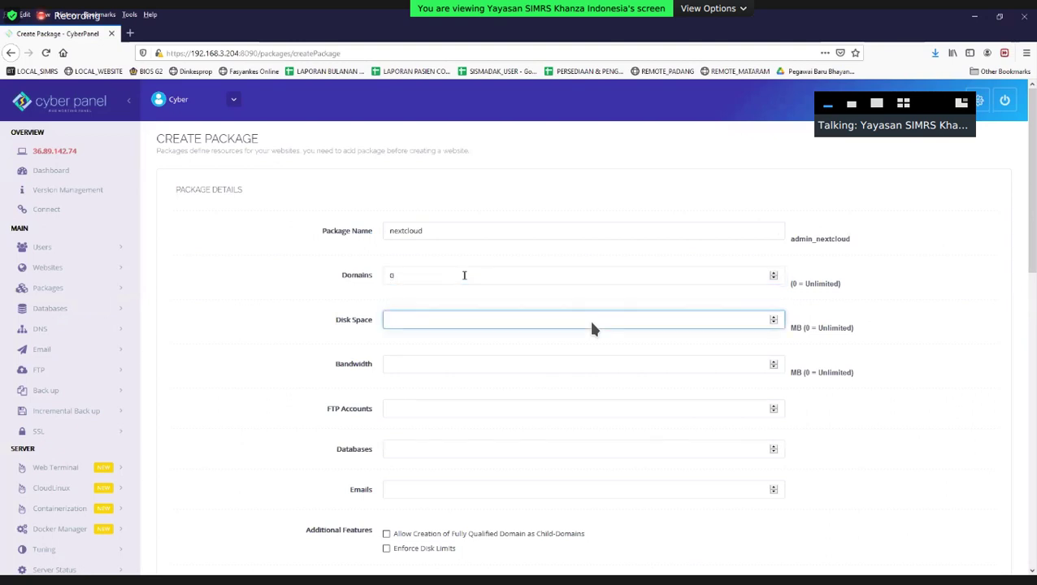
{"action": "type", "text": "0"}
{"action": "key", "text": "Tab"}
{"action": "type", "text": "0"}
{"action": "key", "text": "Tab"}
{"action": "type", "text": "0"}
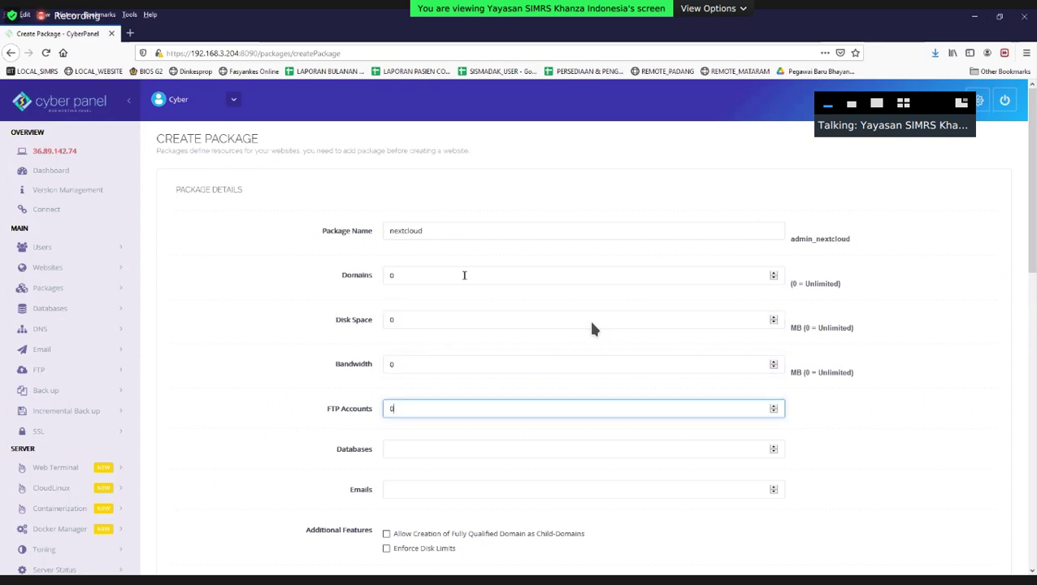
{"action": "key", "text": "Tab"}
{"action": "type", "text": "0"}
{"action": "key", "text": "Tab"}
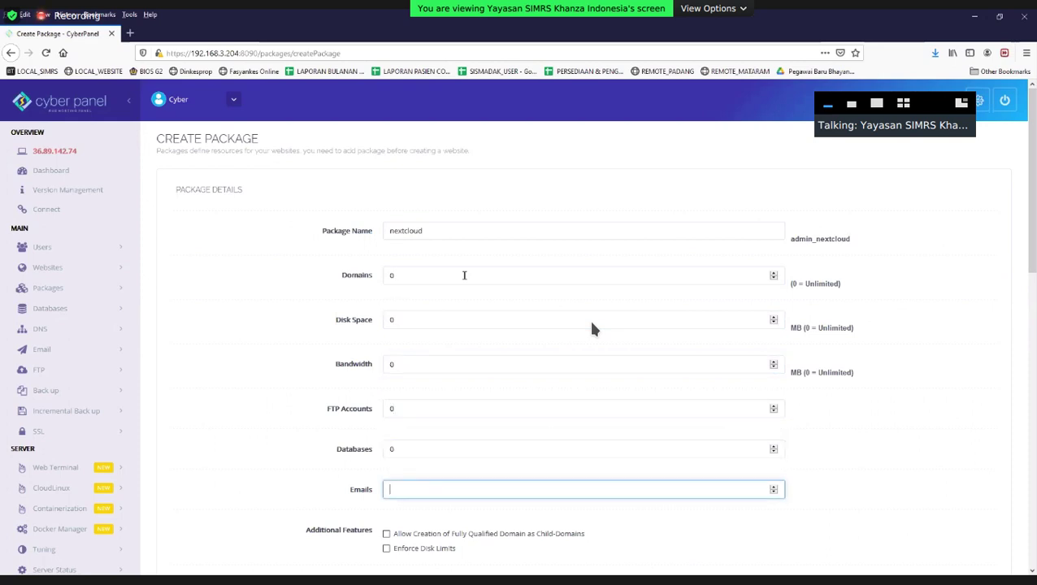
{"action": "type", "text": "0"}
{"action": "key", "text": "Tab"}
Create the nextcloud package and expand the Websites and Users sidebar sections.
{"action": "scroll", "coordinate": [403, 314], "scroll_direction": "down", "scroll_amount": 2}
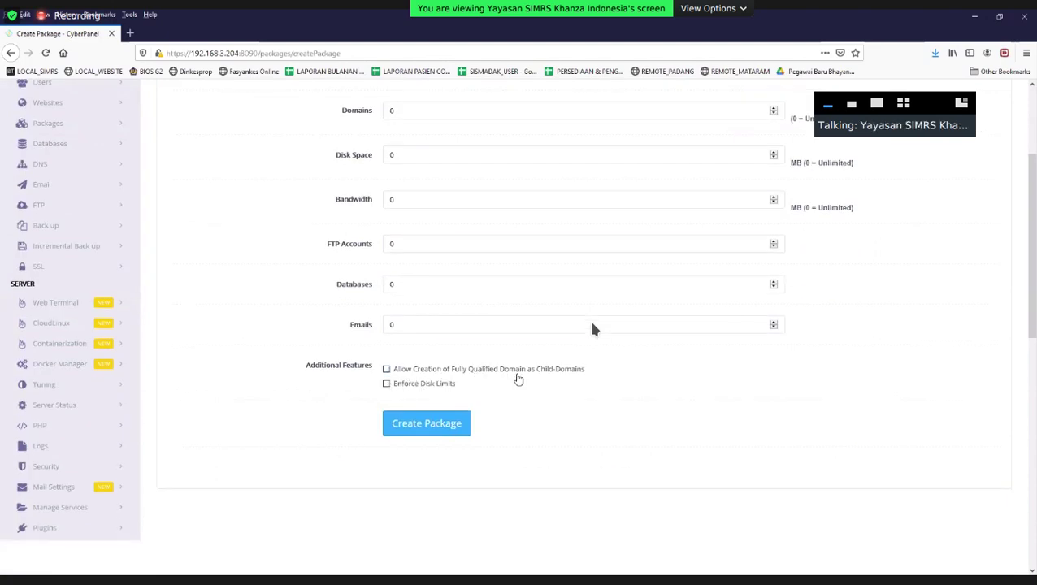
{"action": "scroll", "coordinate": [616, 382], "scroll_direction": "up", "scroll_amount": 2}
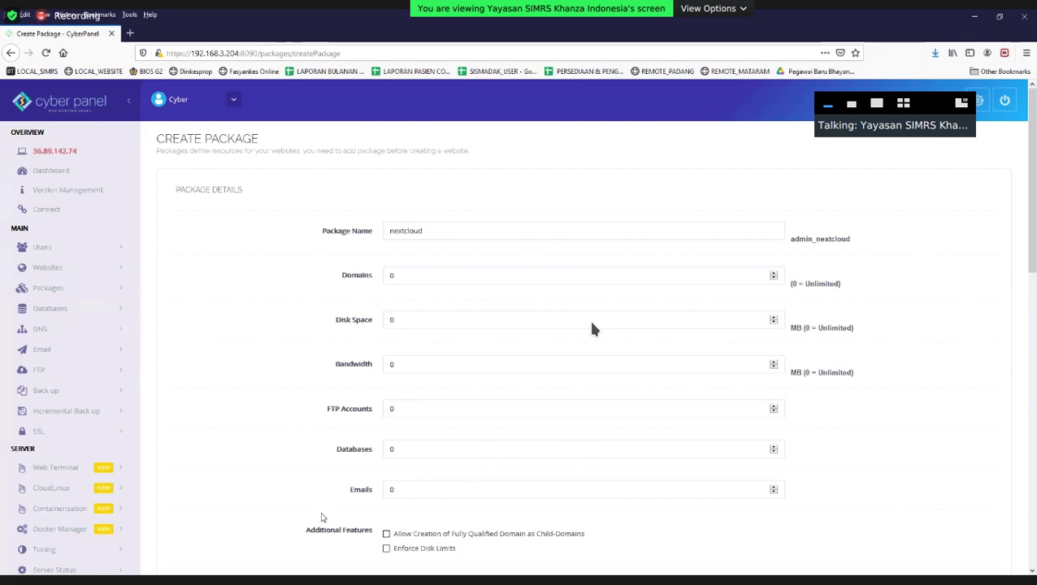
{"action": "scroll", "coordinate": [324, 514], "scroll_direction": "down", "scroll_amount": 3}
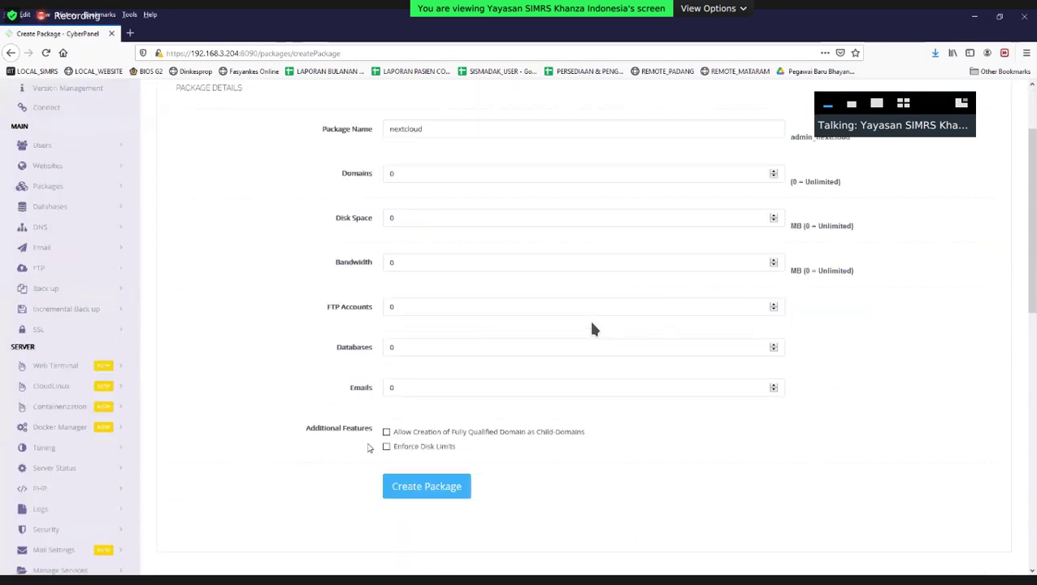
{"action": "left_click", "coordinate": [425, 481]}
{"action": "scroll", "coordinate": [415, 416], "scroll_direction": "up", "scroll_amount": 3}
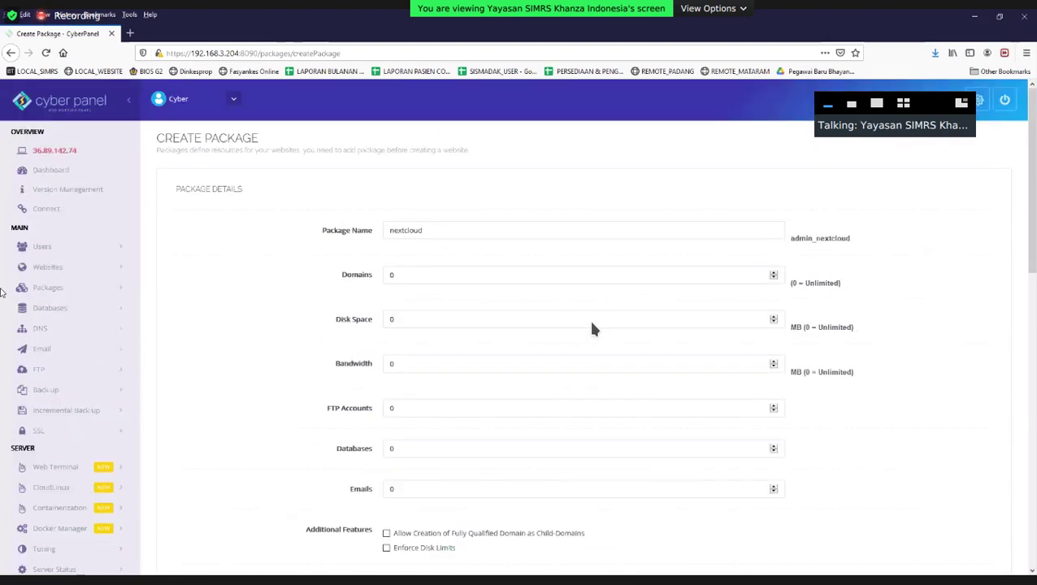
{"action": "left_click", "coordinate": [61, 272]}
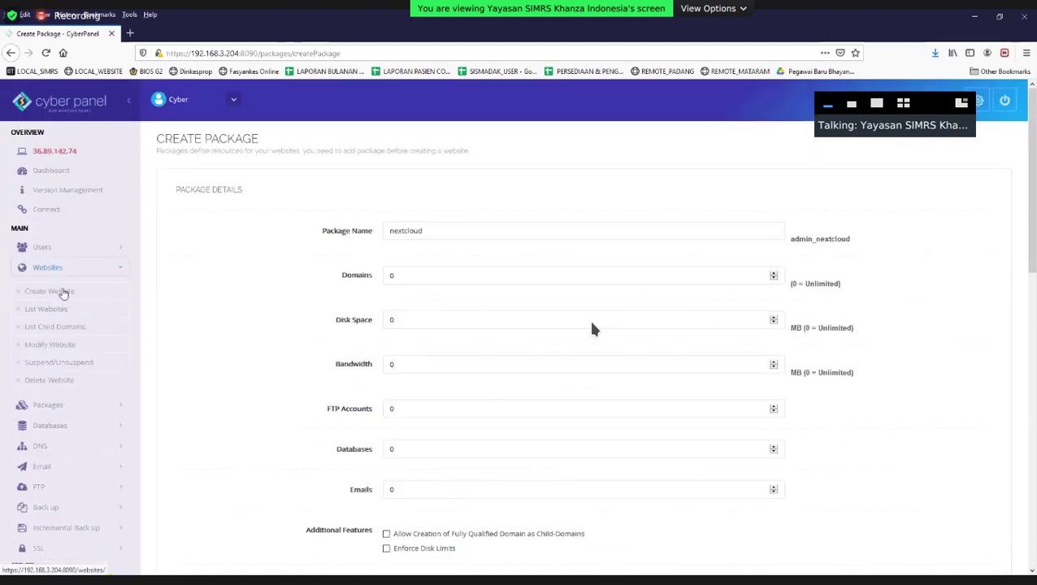
{"action": "left_click", "coordinate": [71, 252]}
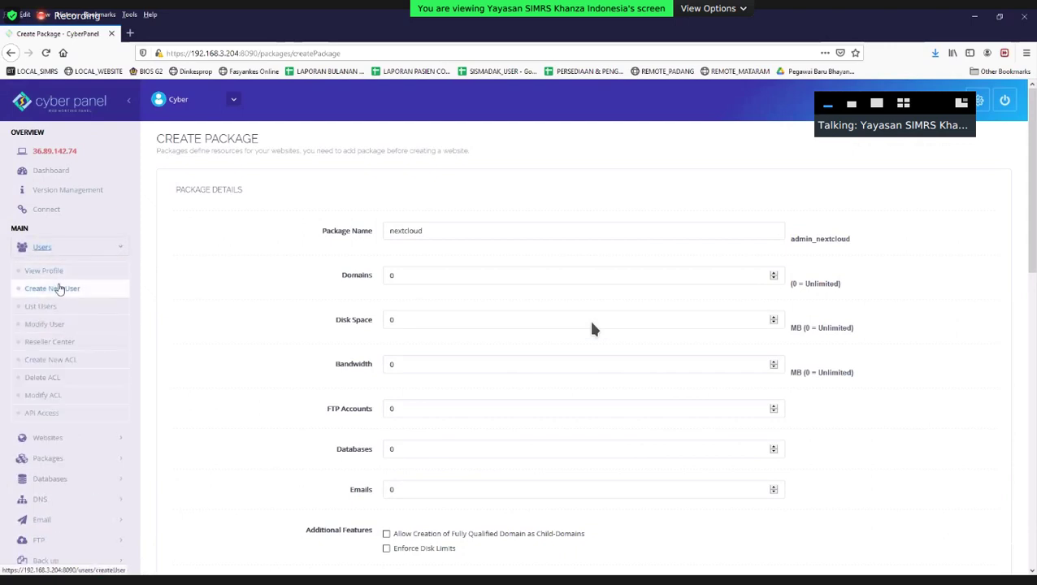
Open Create New User and enter the first name, last name and contact e-mail address.
{"action": "left_click", "coordinate": [60, 288]}
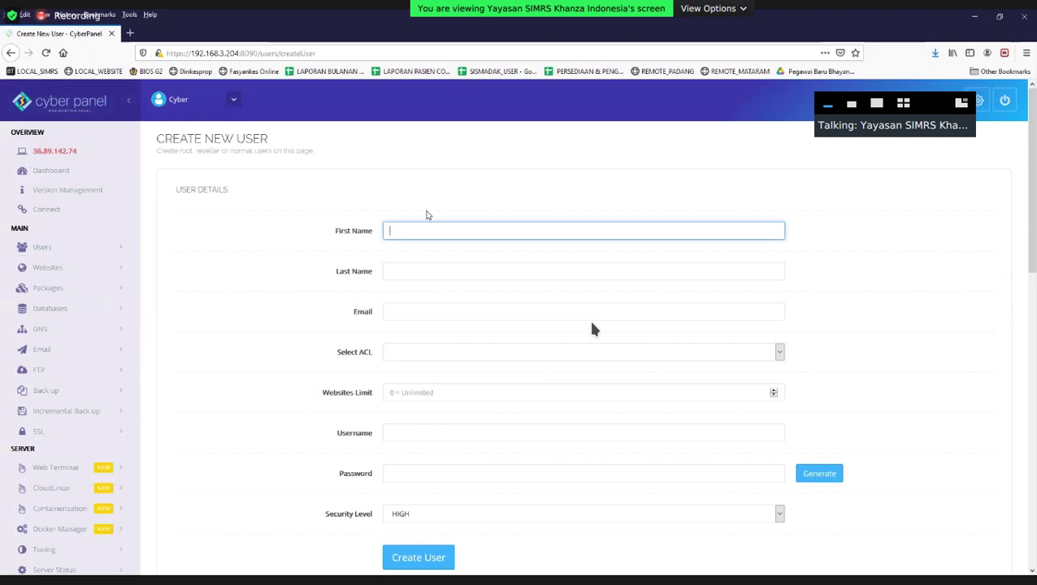
{"action": "type", "text": "cvl"}
{"action": "type", "text": "ud"}
{"action": "key", "text": "Tab"}
{"action": "type", "text": "simkeskhanza"}
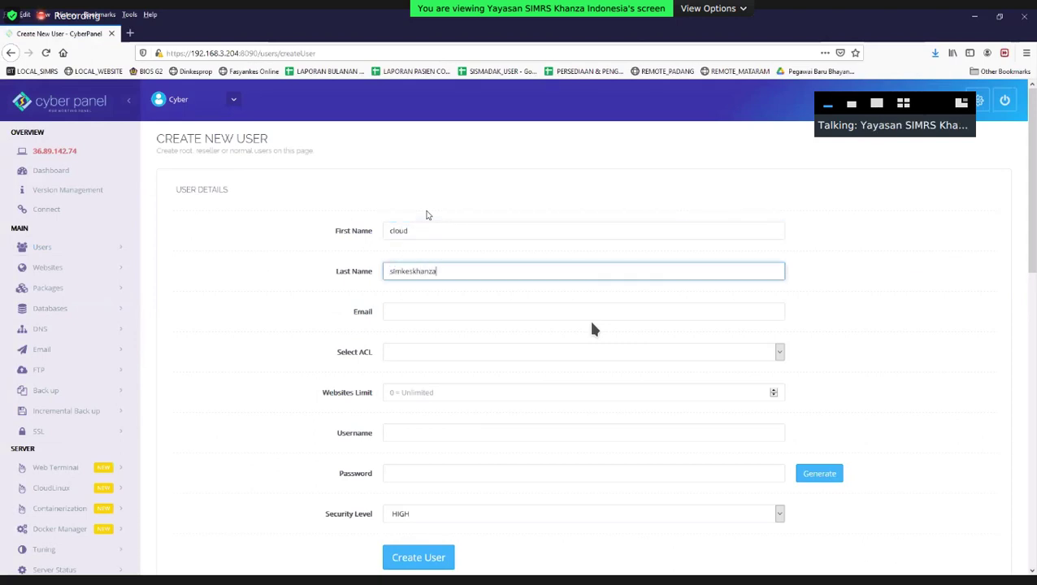
{"action": "type", "text": "1"}
{"action": "key", "text": "BackSpace"}
{"action": "key", "text": "Tab"}
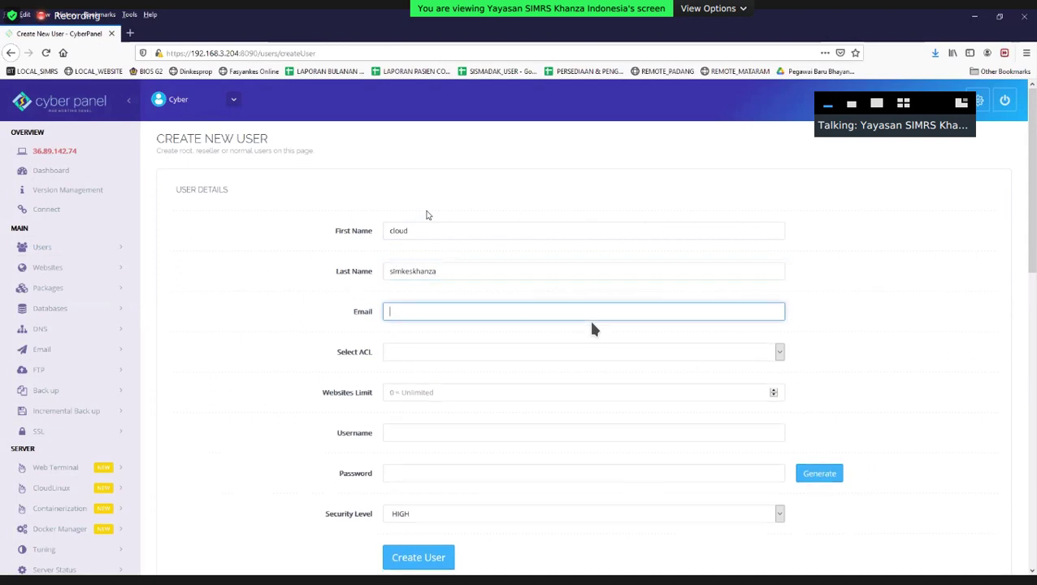
{"action": "key", "text": "Tab"}
{"action": "key", "text": "alt+Down"}
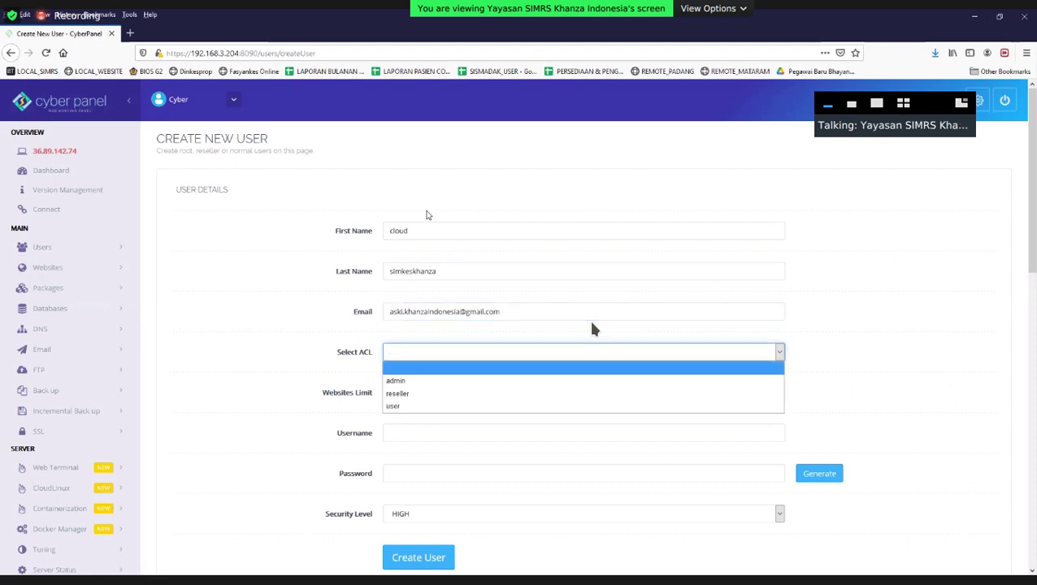
{"action": "left_click", "coordinate": [419, 405]}
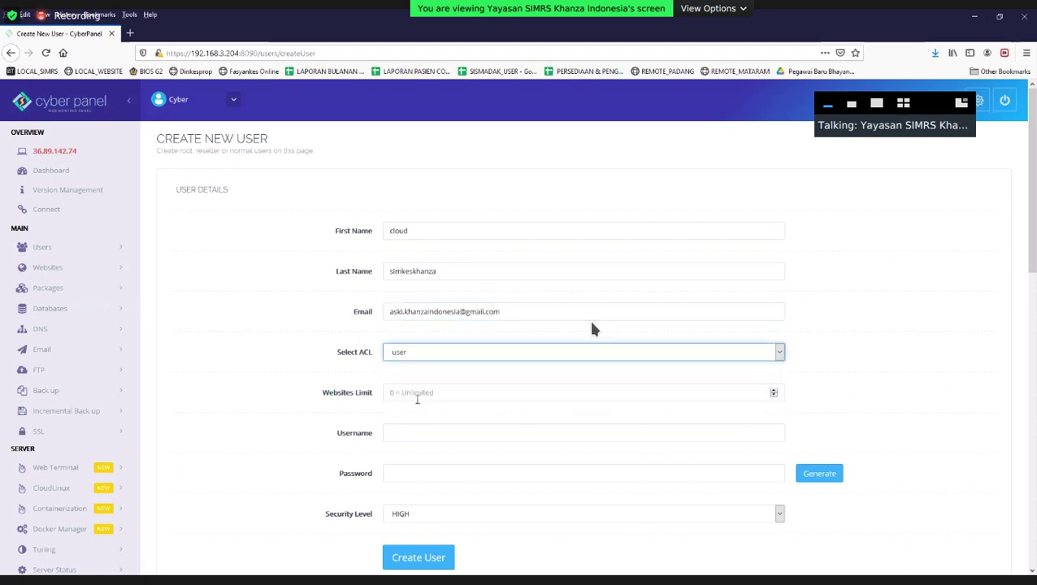
{"action": "left_click", "coordinate": [429, 352]}
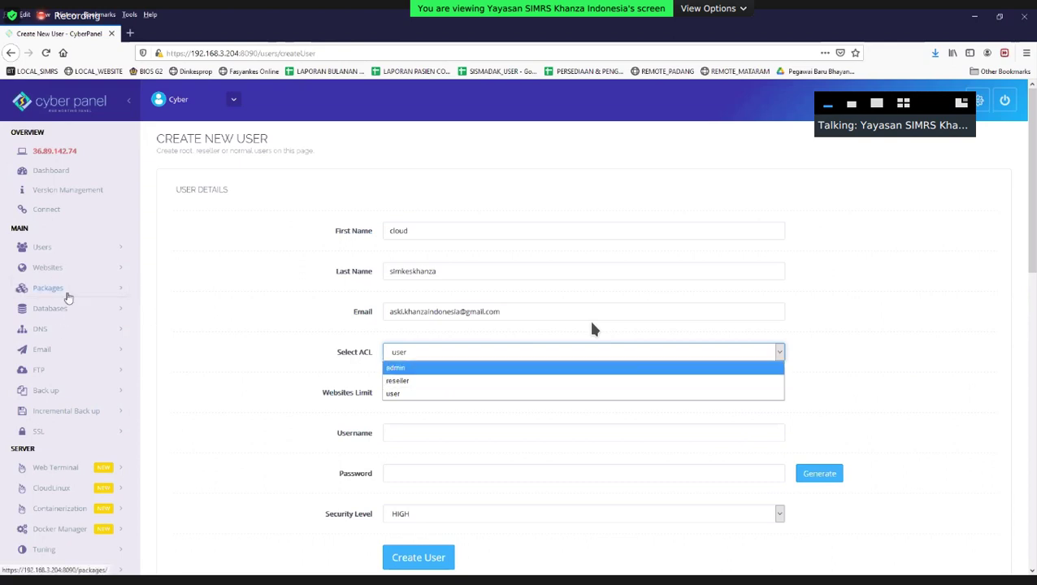
Set the access level to admin, websites limit to 0 and username to cloud.
{"action": "scroll", "coordinate": [593, 328], "scroll_direction": "down", "scroll_amount": 3}
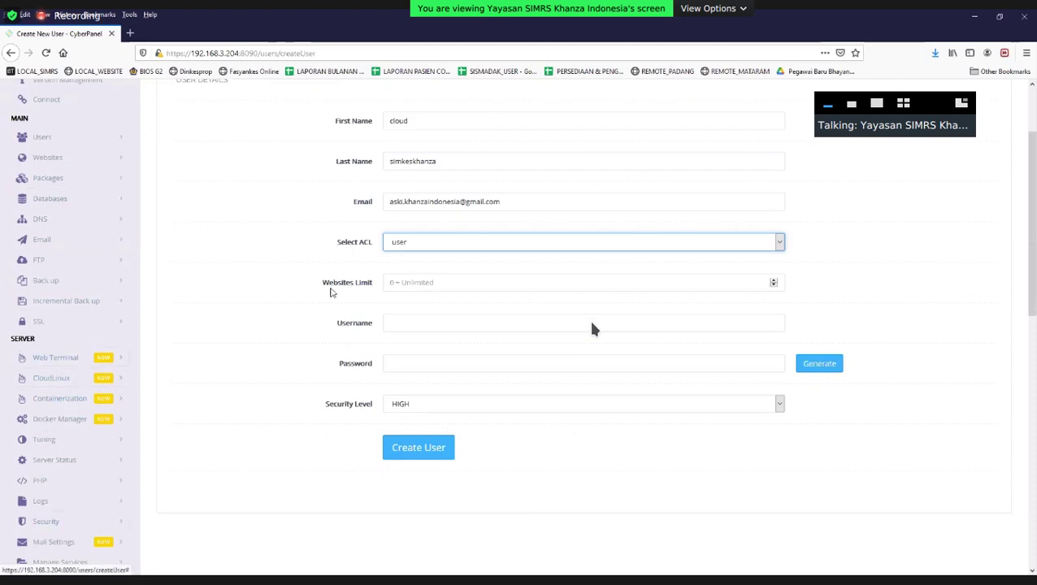
{"action": "scroll", "coordinate": [593, 328], "scroll_direction": "up", "scroll_amount": 2}
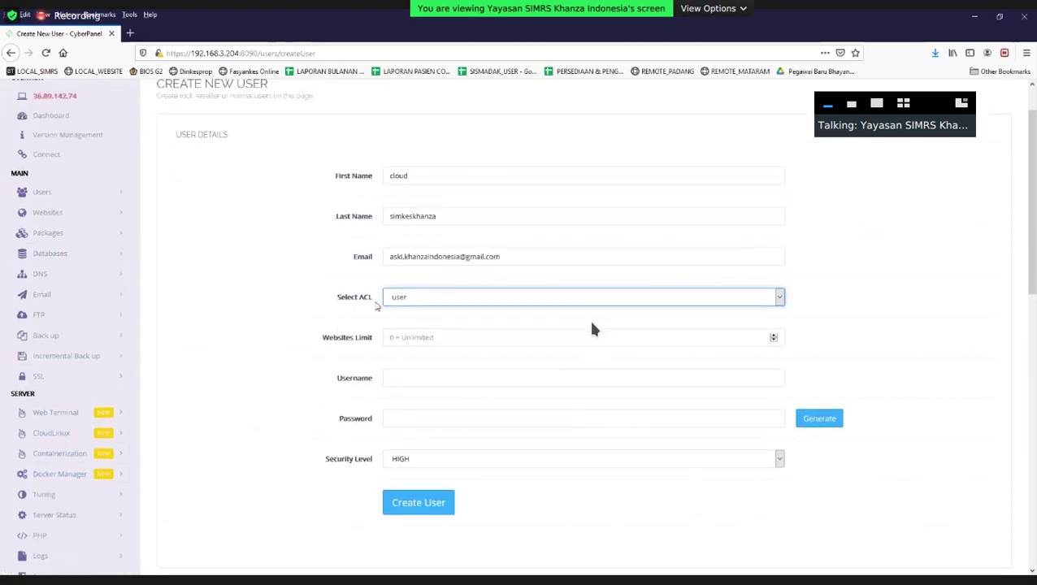
{"action": "left_click", "coordinate": [422, 301]}
{"action": "left_click", "coordinate": [411, 309]}
{"action": "left_click", "coordinate": [410, 339]}
{"action": "type", "text": "0"}
{"action": "key", "text": "Tab"}
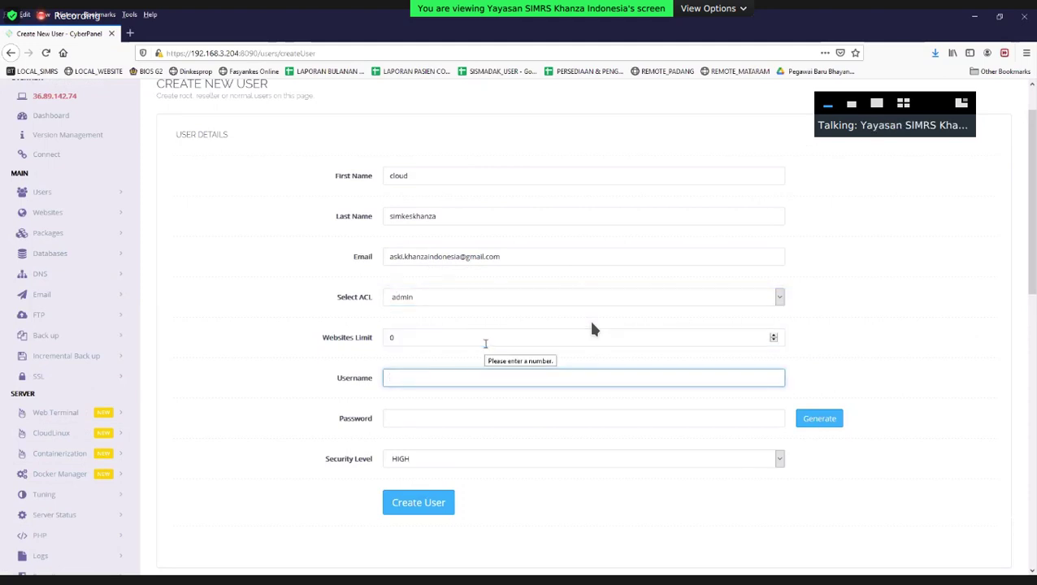
{"action": "type", "text": "cloud"}
{"action": "key", "text": "Tab"}
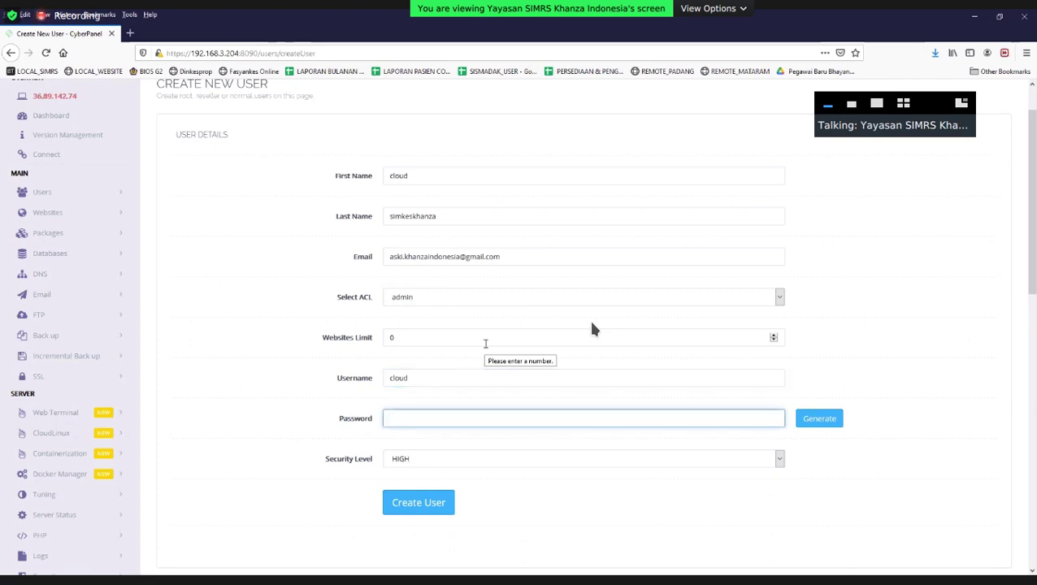
Paste the account password, create the user, and go to Websites > Create Website.
{"action": "double_click", "coordinate": [463, 219]}
{"action": "left_click", "coordinate": [458, 417]}
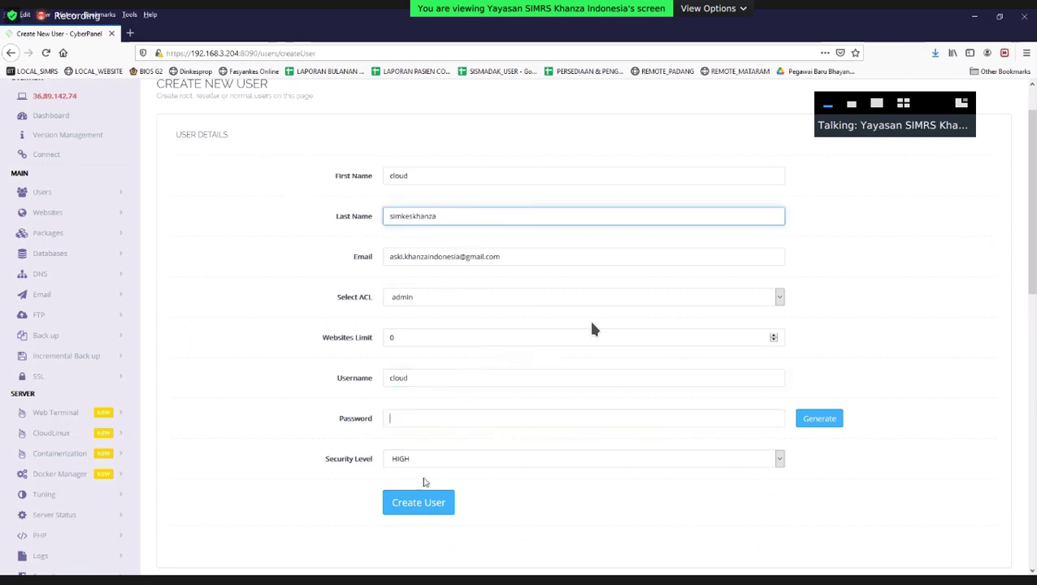
{"action": "key", "text": "ctrl+v"}
{"action": "left_click", "coordinate": [418, 502]}
{"action": "scroll", "coordinate": [48, 300], "scroll_direction": "up", "scroll_amount": 1}
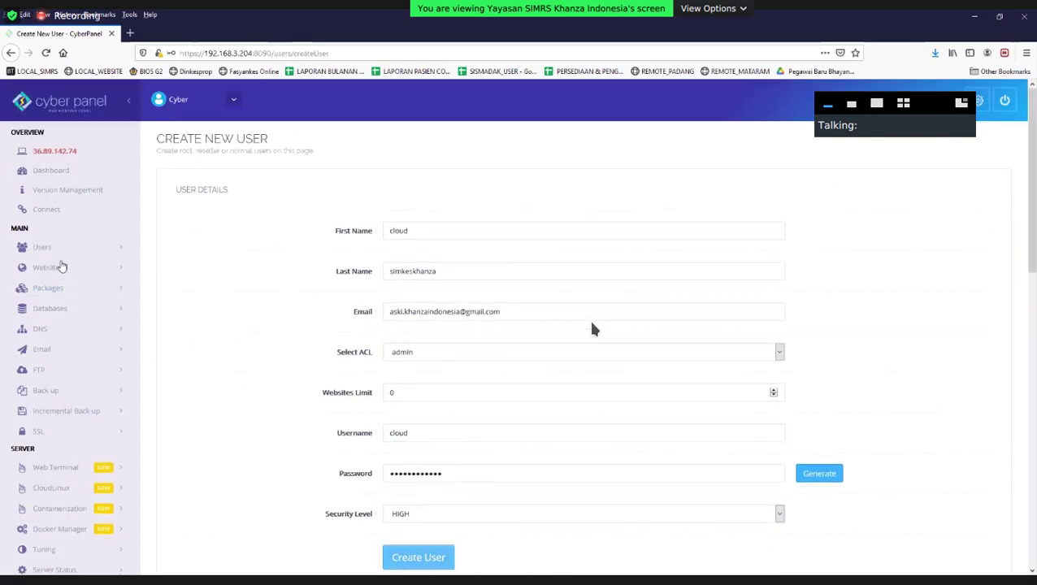
{"action": "left_click", "coordinate": [47, 267]}
{"action": "left_click", "coordinate": [47, 291]}
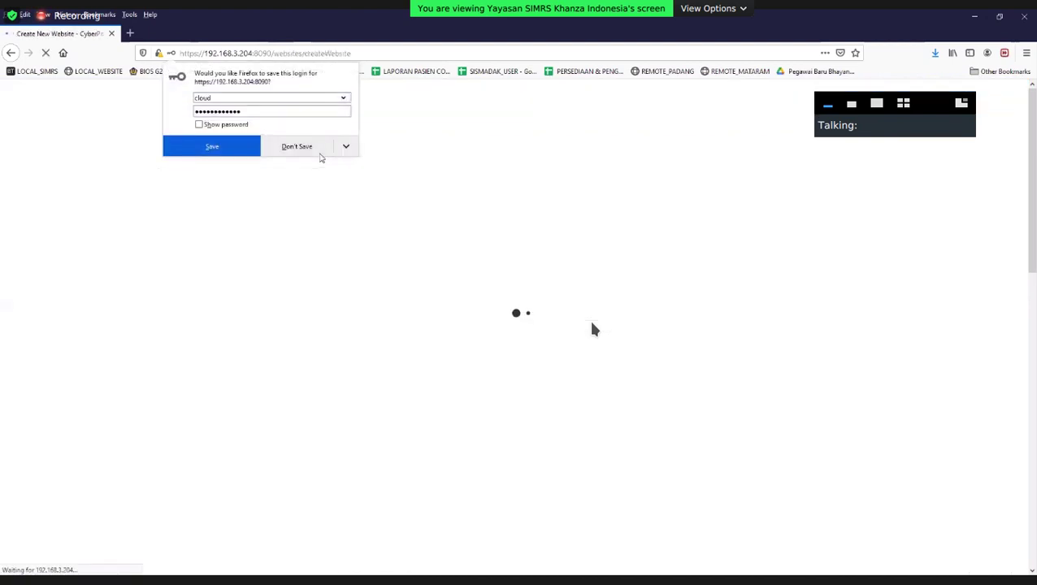
Decline saving the login, then choose package admin_nextcloud and owner cloud.
{"action": "left_click", "coordinate": [319, 153]}
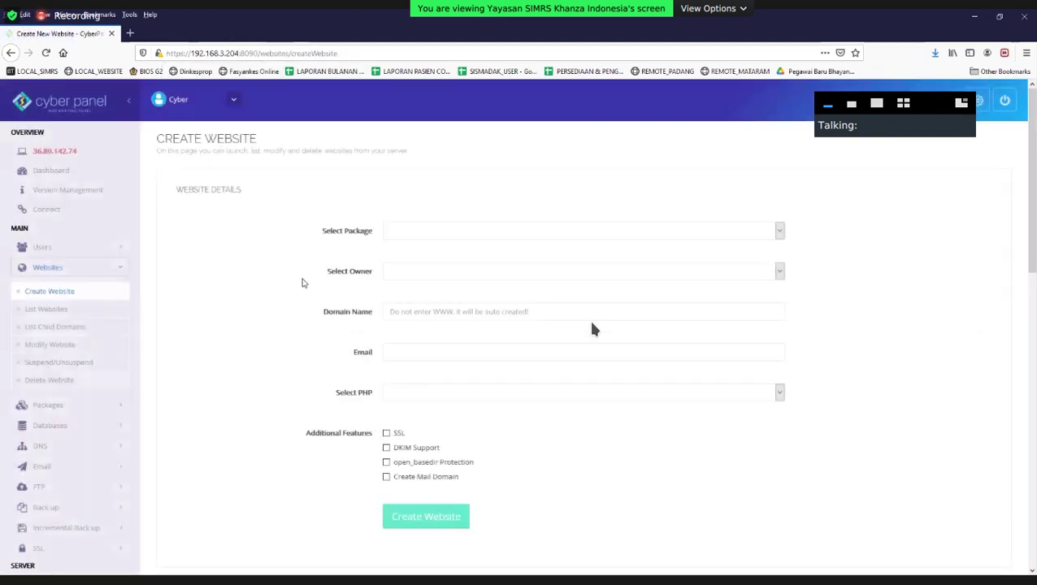
{"action": "left_click", "coordinate": [505, 235]}
{"action": "left_click", "coordinate": [467, 273]}
{"action": "left_click", "coordinate": [452, 271]}
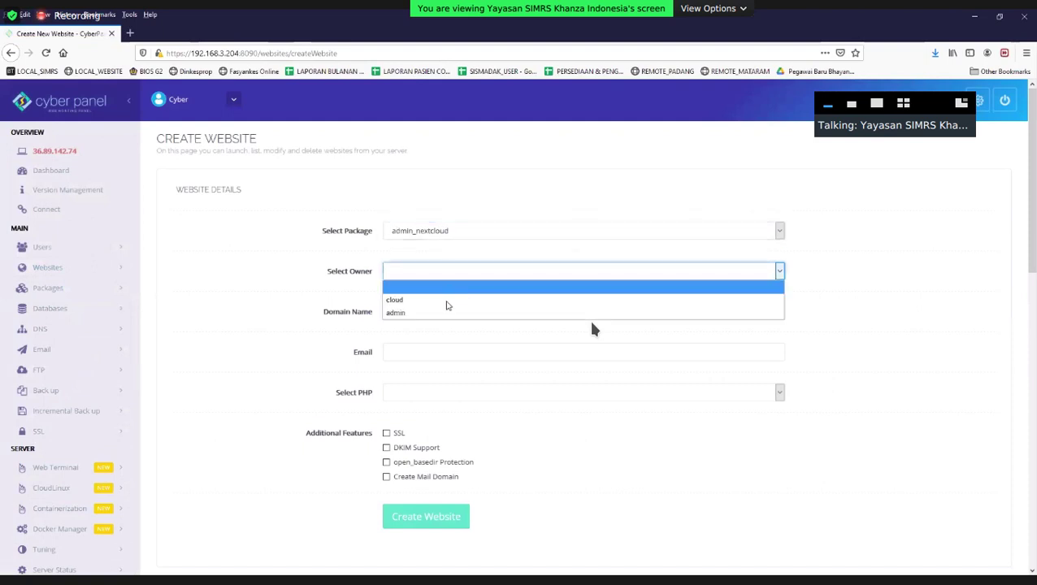
{"action": "left_click", "coordinate": [447, 299]}
Enter the domain cloud.simkeskhanza.com and the contact e-mail address.
{"action": "left_click", "coordinate": [440, 309]}
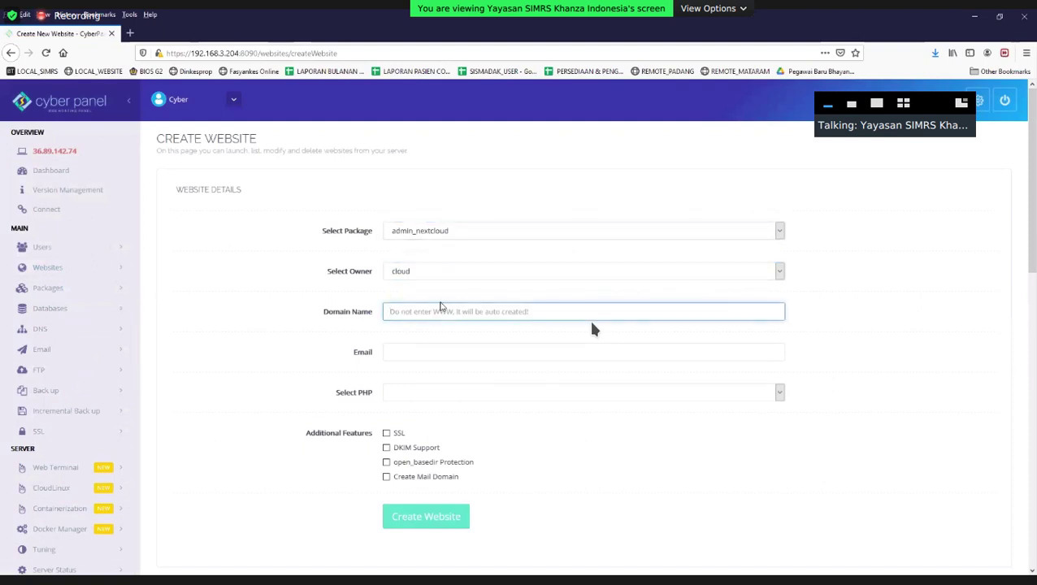
{"action": "type", "text": "cloud.simkeskhanza.com"}
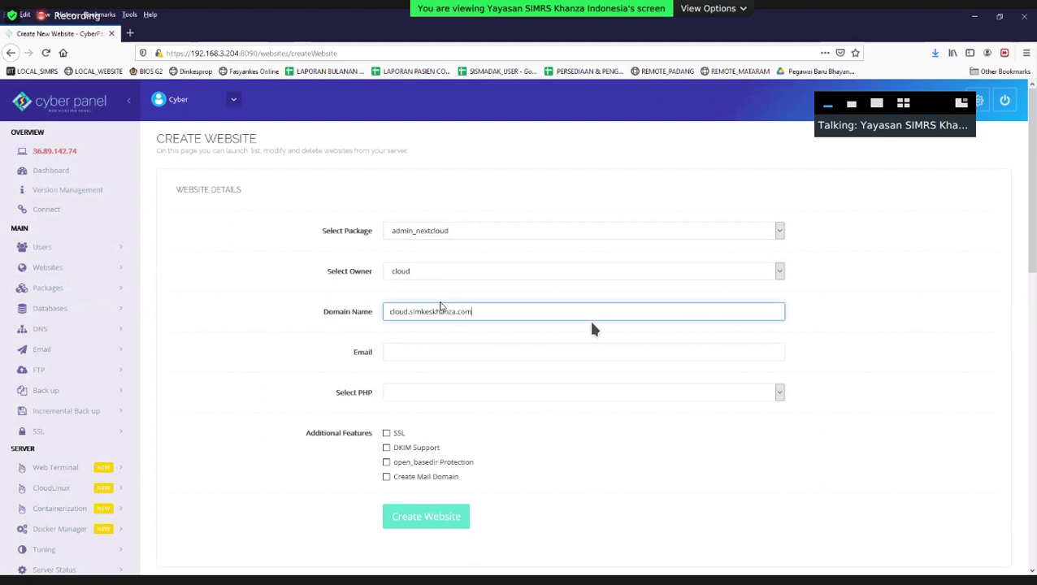
{"action": "left_click", "coordinate": [420, 348]}
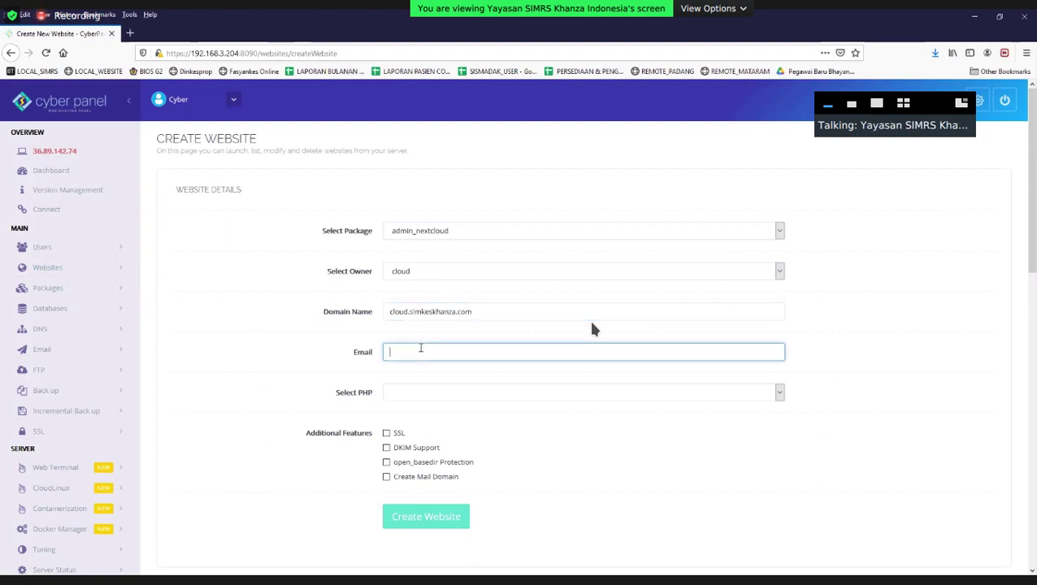
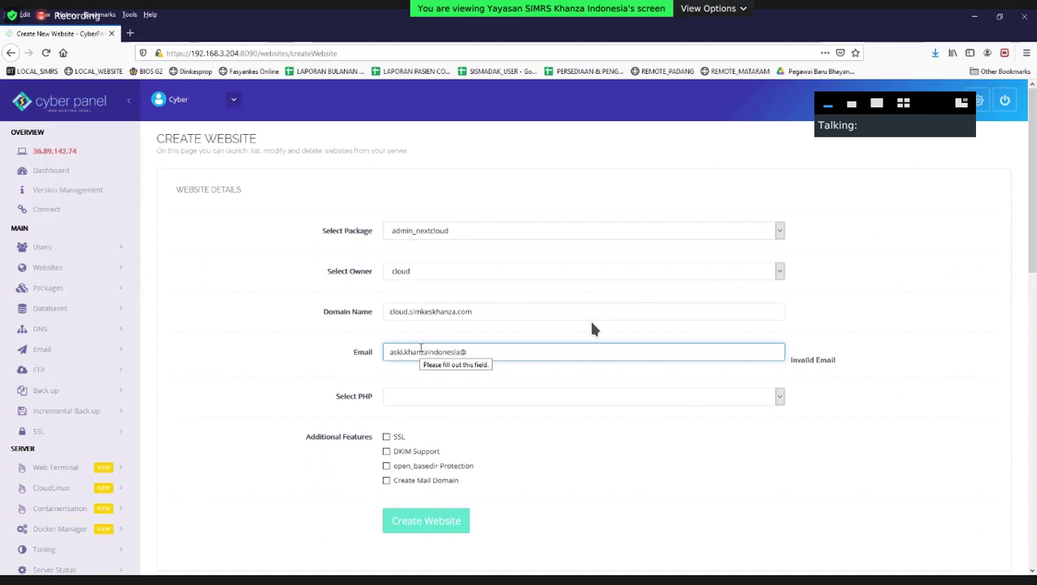
{"action": "left_click", "coordinate": [572, 396]}
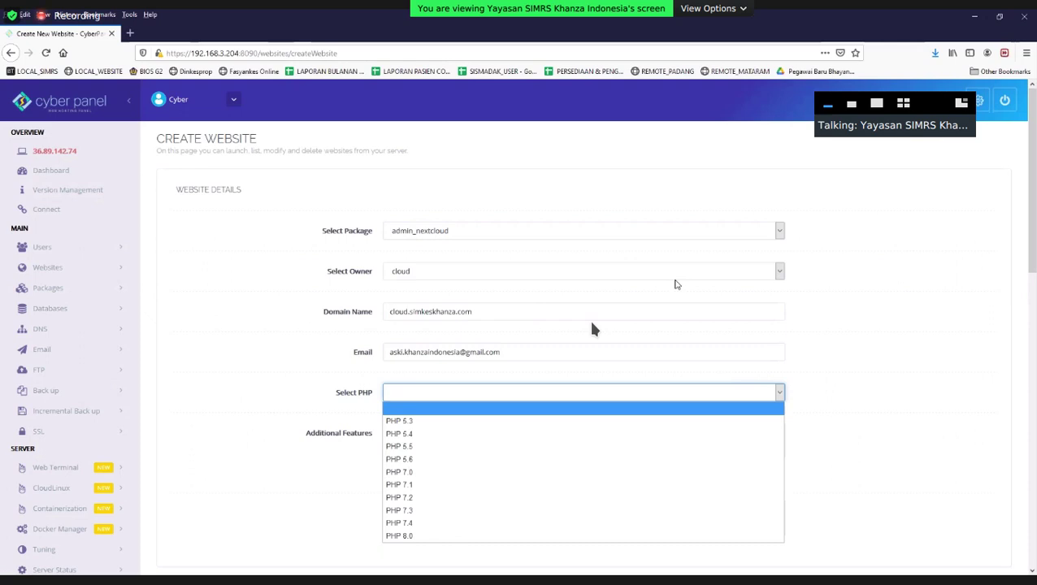
Choose PHP 7.0 and create the website cloud.simkeskhanza.com.
{"action": "left_click", "coordinate": [433, 448]}
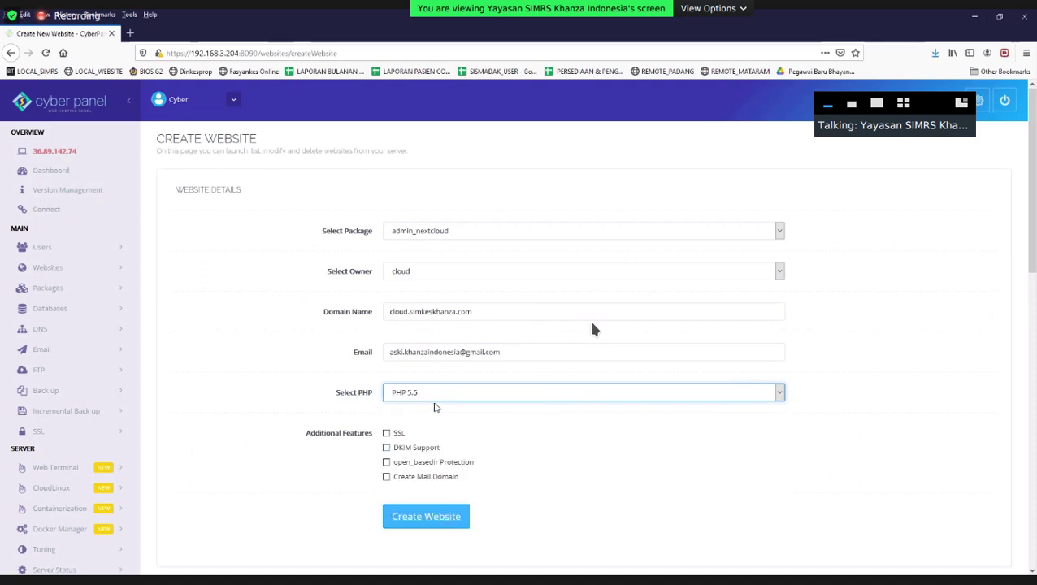
{"action": "left_click", "coordinate": [435, 399]}
{"action": "left_click", "coordinate": [428, 460]}
{"action": "left_click", "coordinate": [422, 400]}
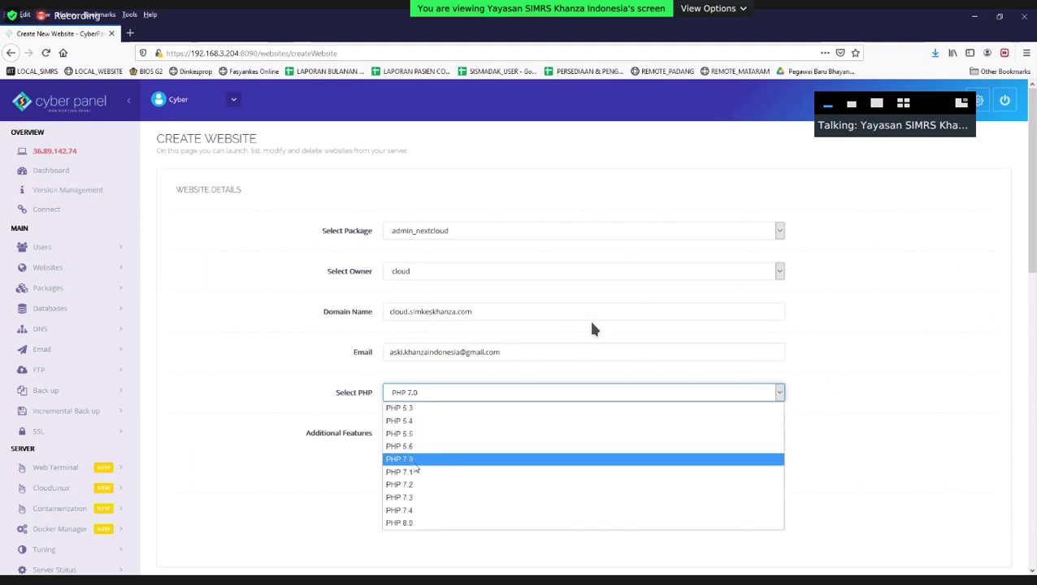
{"action": "left_click", "coordinate": [414, 463]}
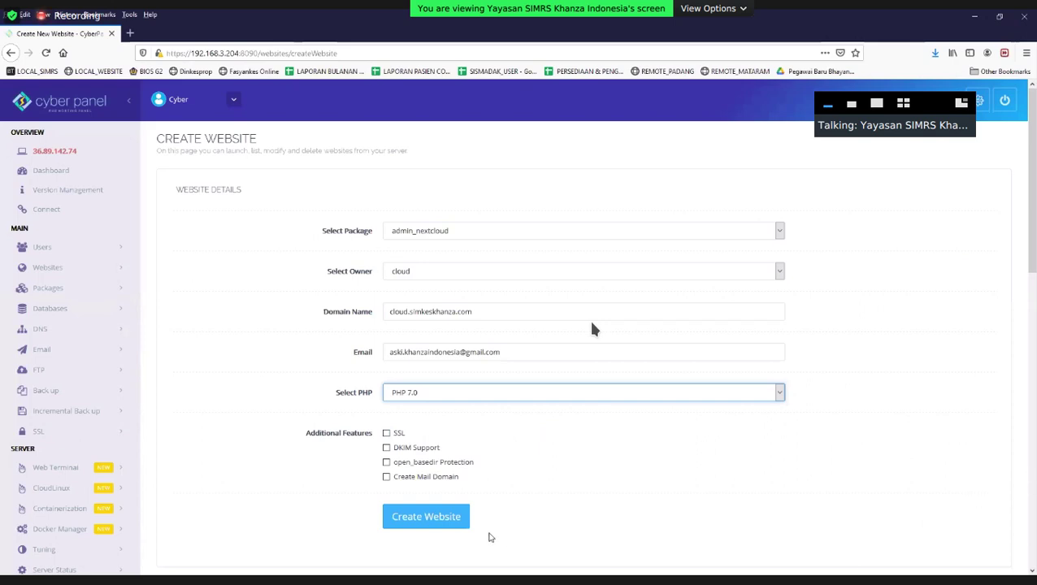
{"action": "left_click", "coordinate": [455, 521]}
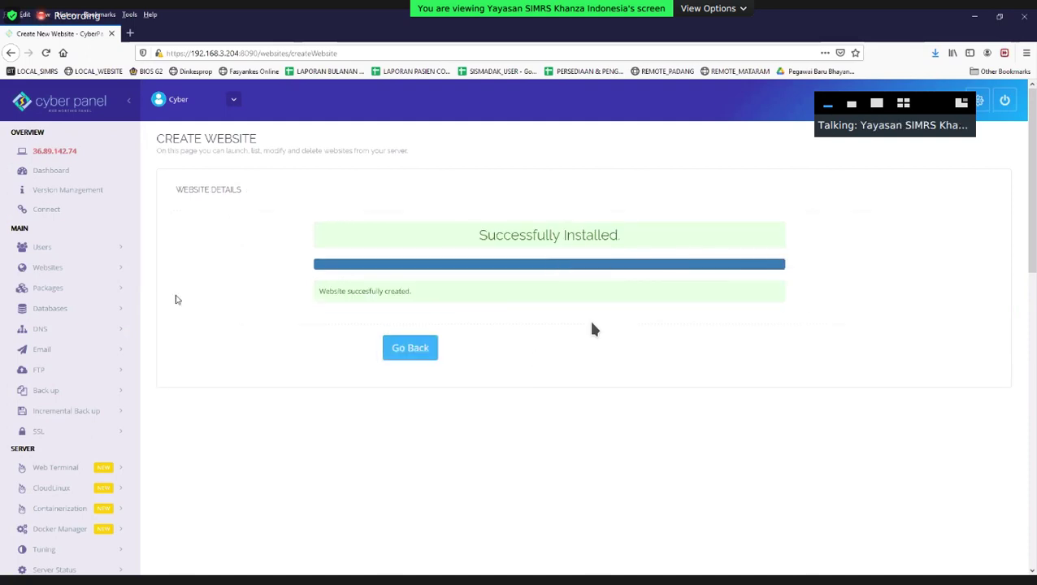
{"action": "left_click", "coordinate": [82, 265]}
List hosted websites, check the site's File Manager, then open cloud.simkeskhanza.com in a new tab.
{"action": "left_click", "coordinate": [65, 312]}
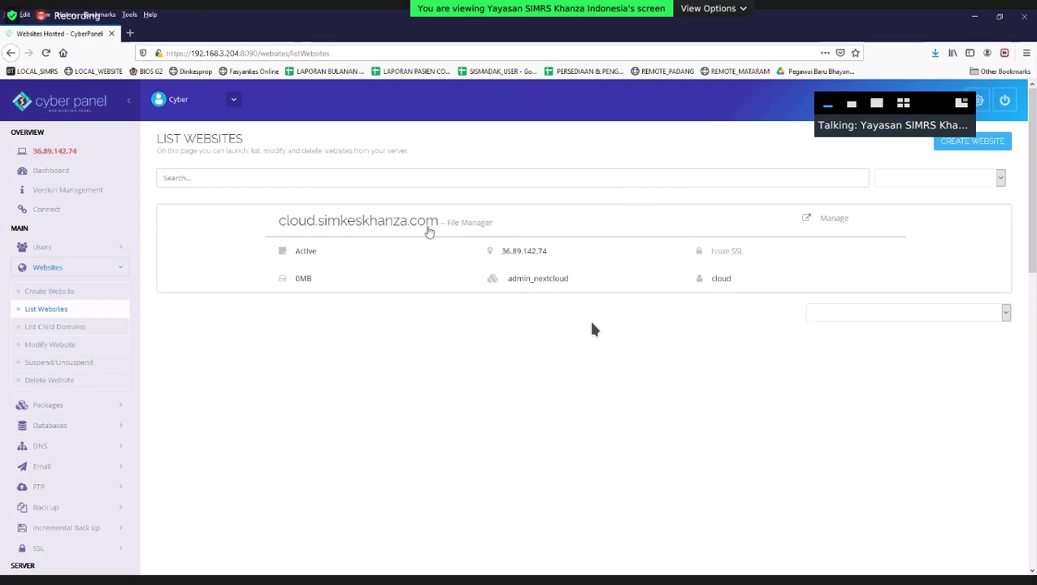
{"action": "left_click", "coordinate": [458, 223]}
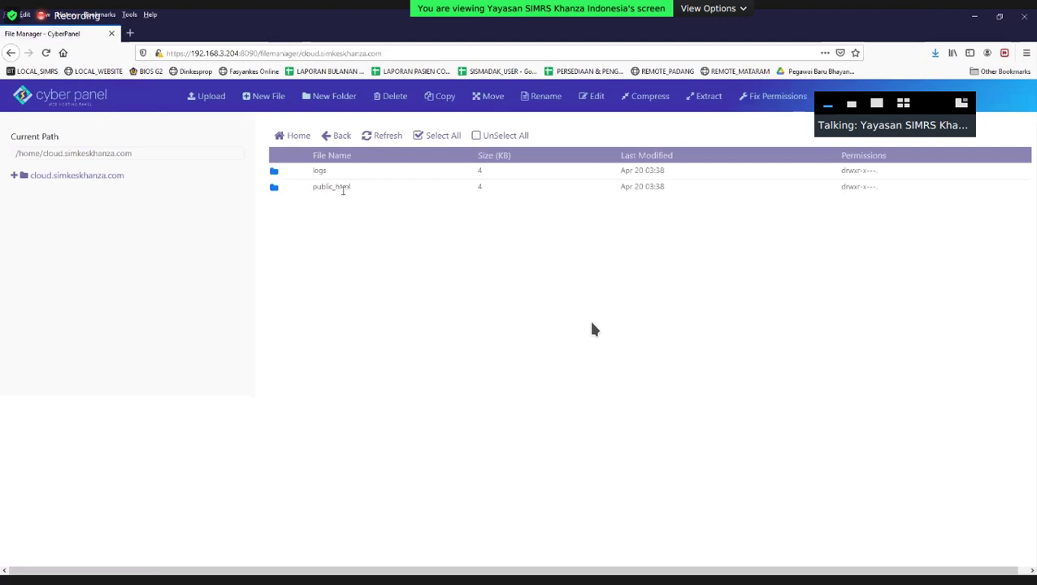
{"action": "left_click", "coordinate": [11, 53]}
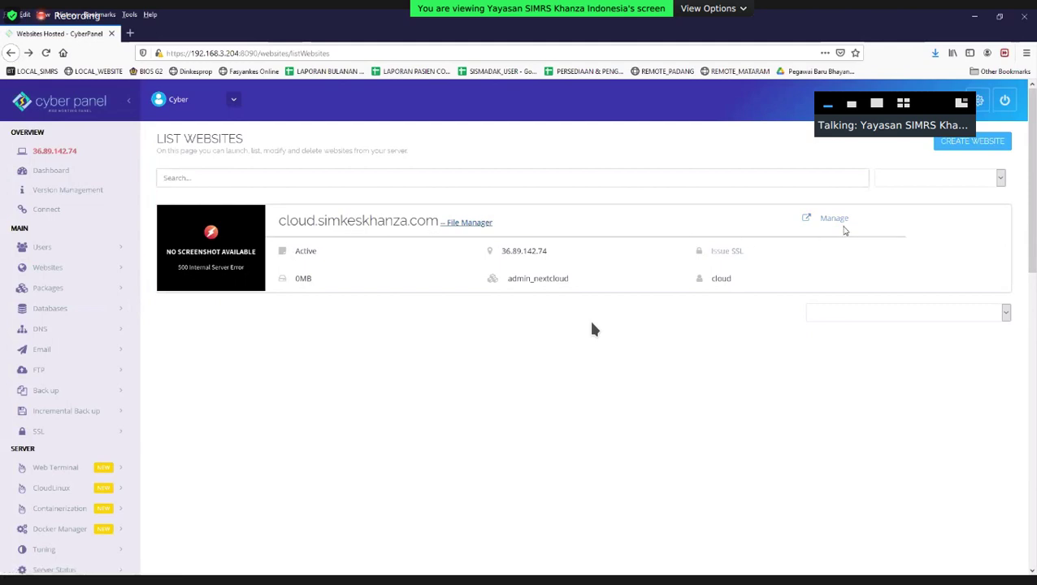
{"action": "left_click", "coordinate": [319, 221]}
{"action": "left_click_drag", "start_coordinate": [313, 199], "coordinate": [695, 402]}
Highlight the CyberPanel Installed page text and switch between the two browser tabs.
{"action": "left_click", "coordinate": [695, 402]}
{"action": "left_click_drag", "start_coordinate": [767, 420], "coordinate": [209, 140]}
{"action": "left_click", "coordinate": [312, 224]}
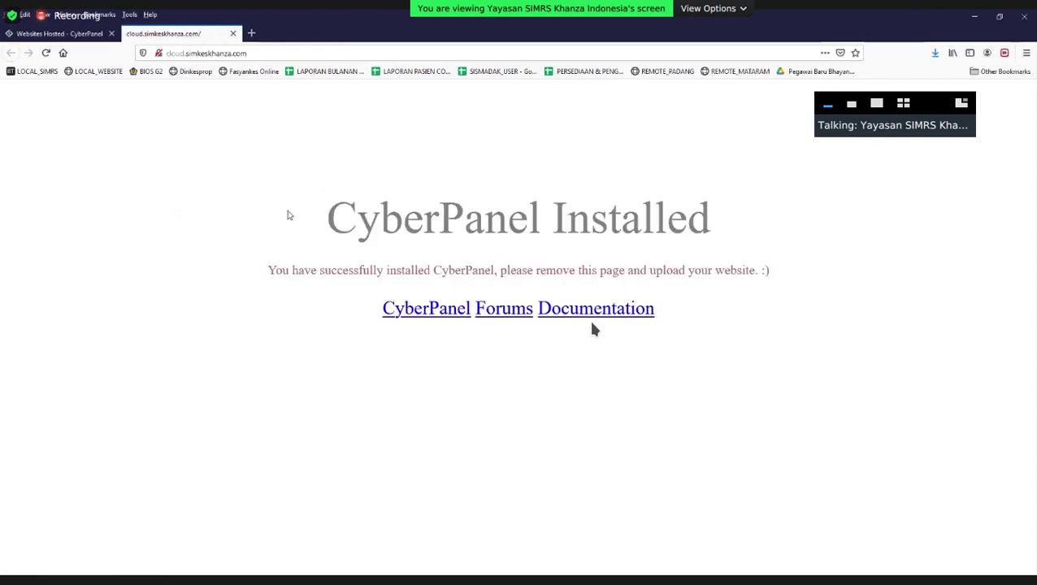
{"action": "left_click_drag", "start_coordinate": [289, 215], "coordinate": [710, 366]}
{"action": "left_click", "coordinate": [710, 366]}
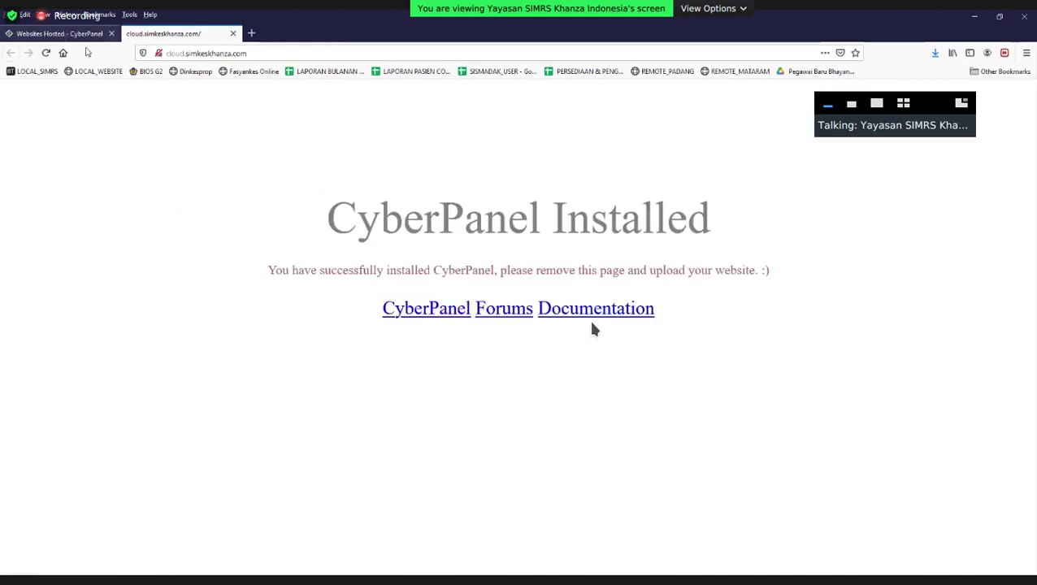
{"action": "left_click", "coordinate": [57, 34]}
{"action": "left_click", "coordinate": [195, 34]}
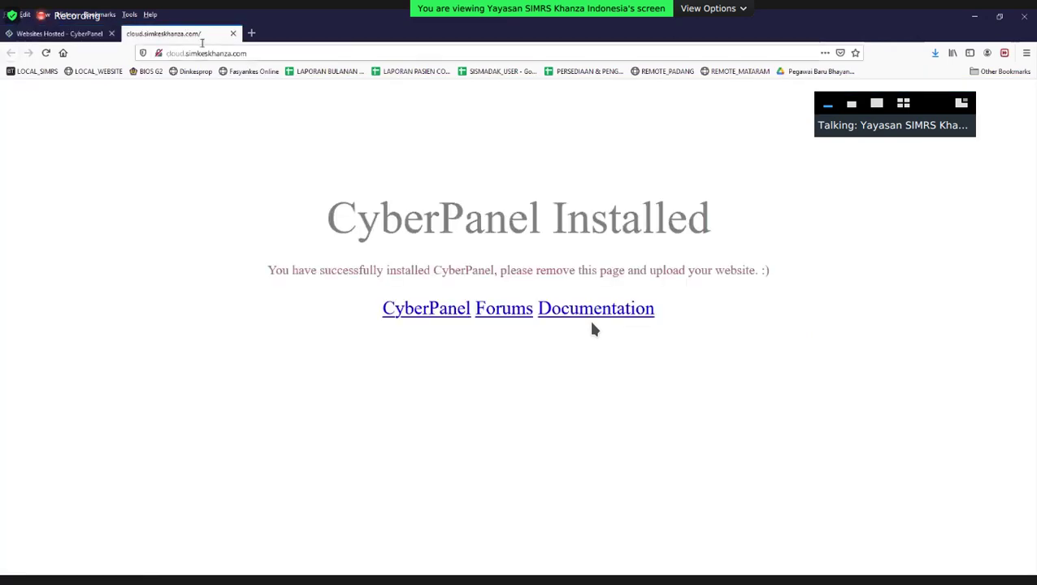
Load 192.168.3.204 in the second tab, getting 404 Not Found, and return to the websites list.
{"action": "left_click", "coordinate": [211, 54]}
{"action": "type", "text": "192"}
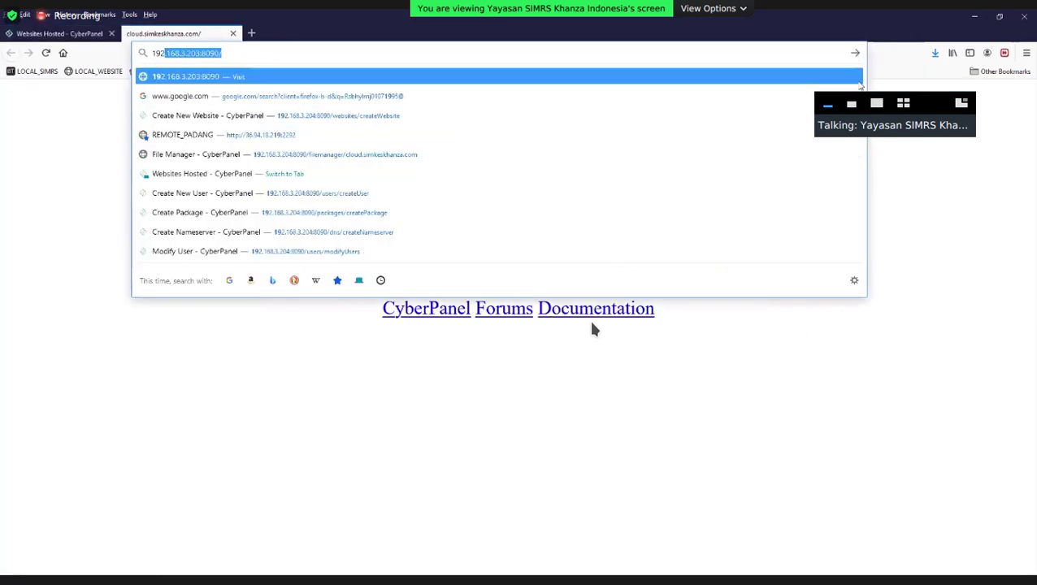
{"action": "type", "text": ".168.3."}
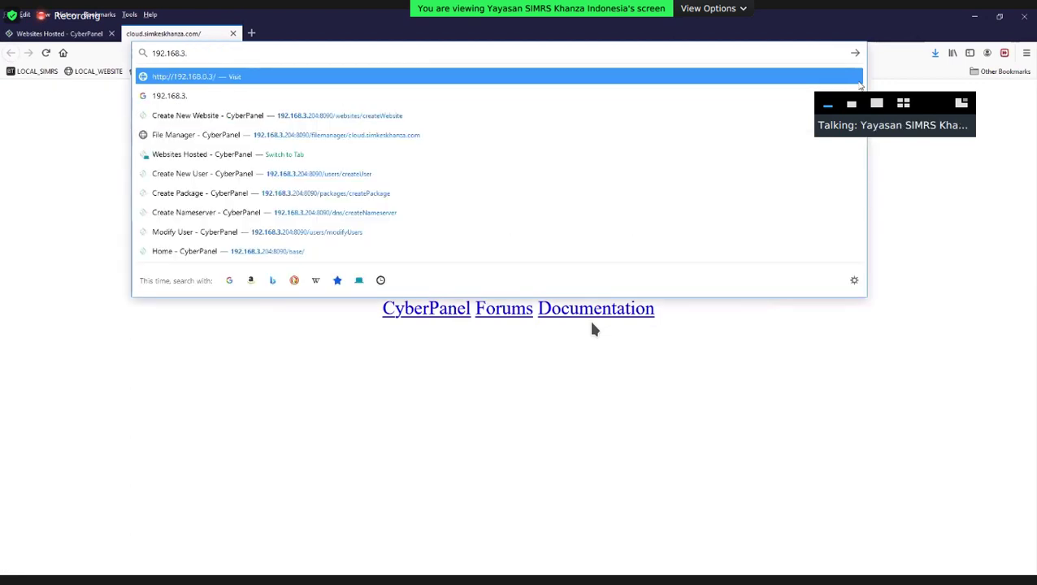
{"action": "type", "text": "204"}
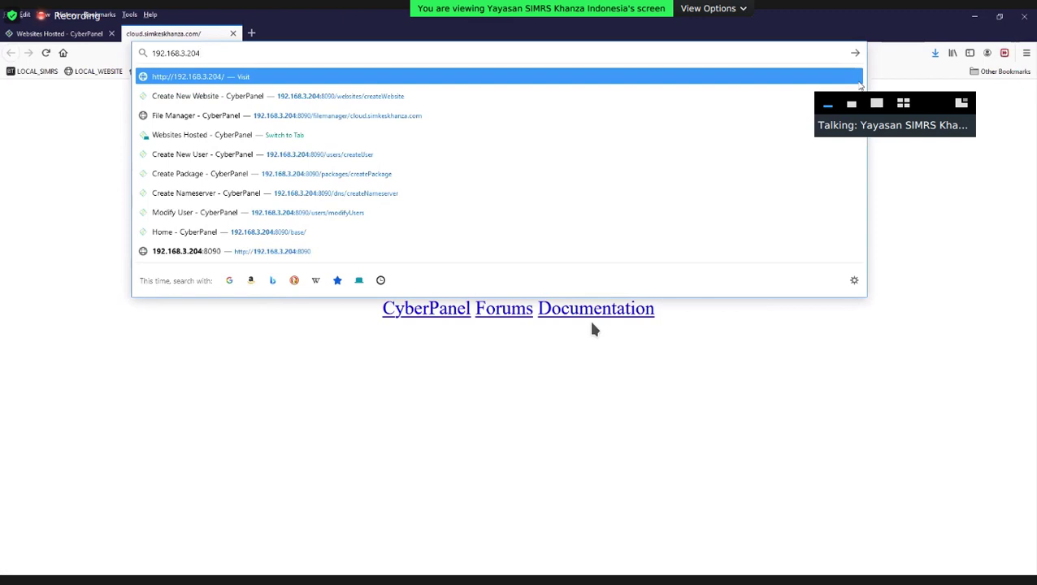
{"action": "key", "text": "Return"}
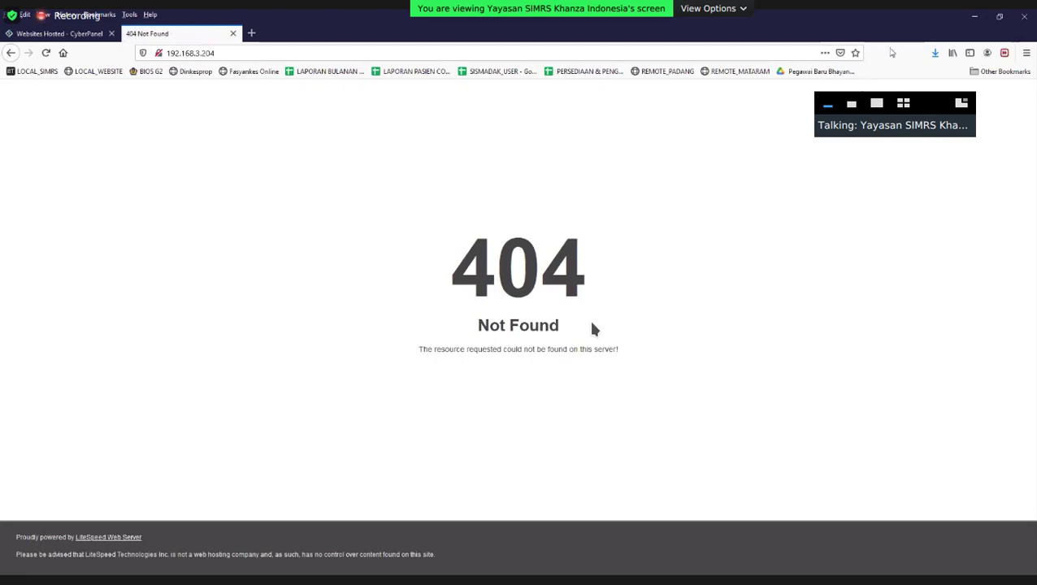
{"action": "left_click", "coordinate": [61, 34]}
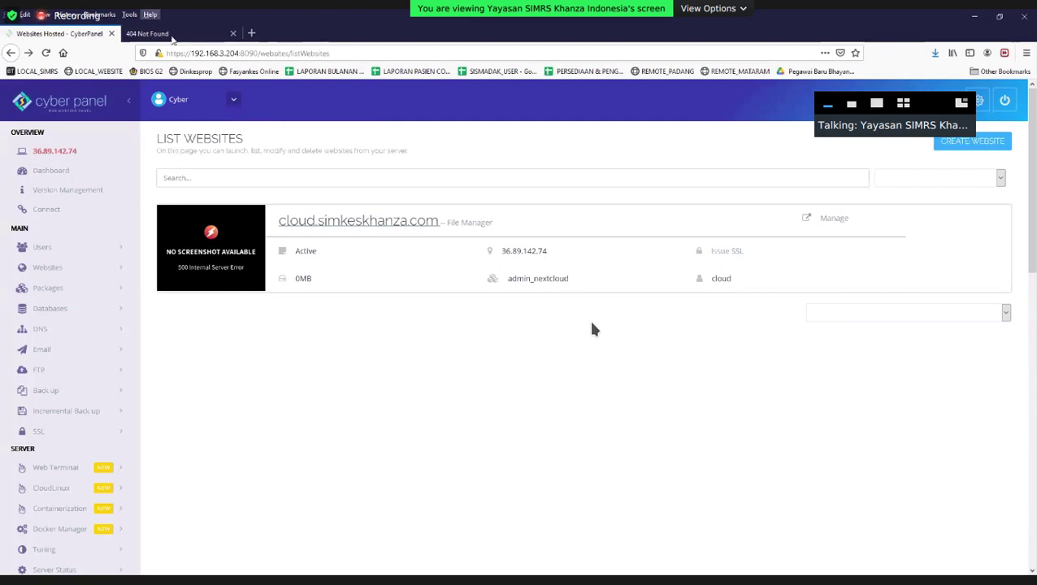
{"action": "left_click", "coordinate": [172, 36]}
{"action": "left_click", "coordinate": [221, 53]}
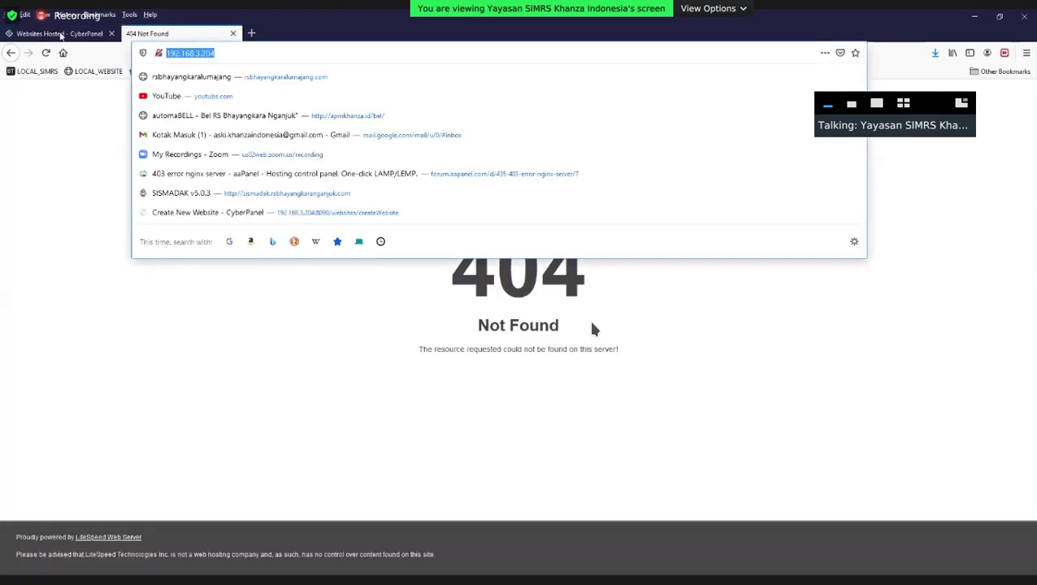
{"action": "left_click", "coordinate": [60, 34]}
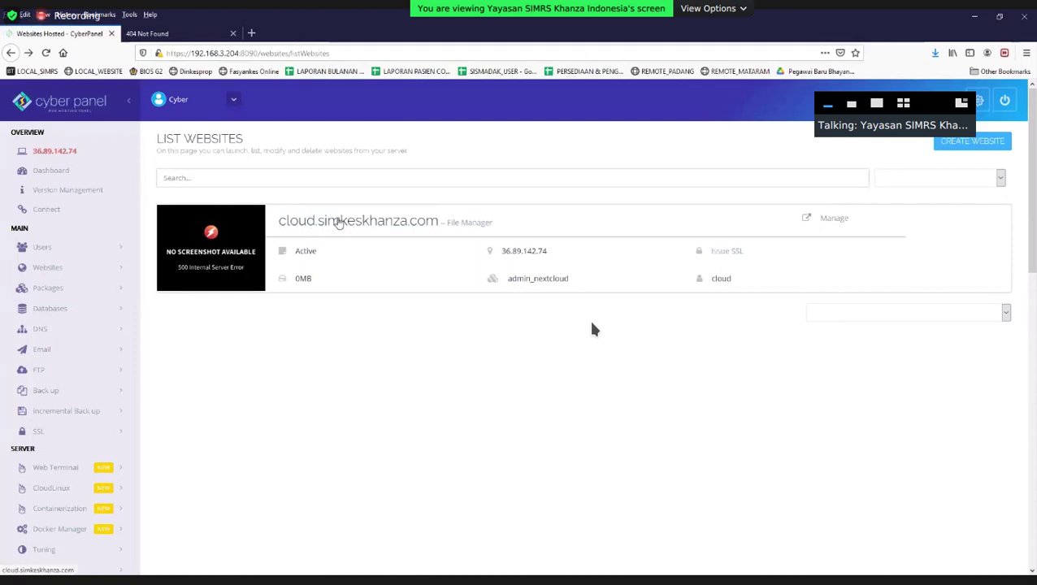